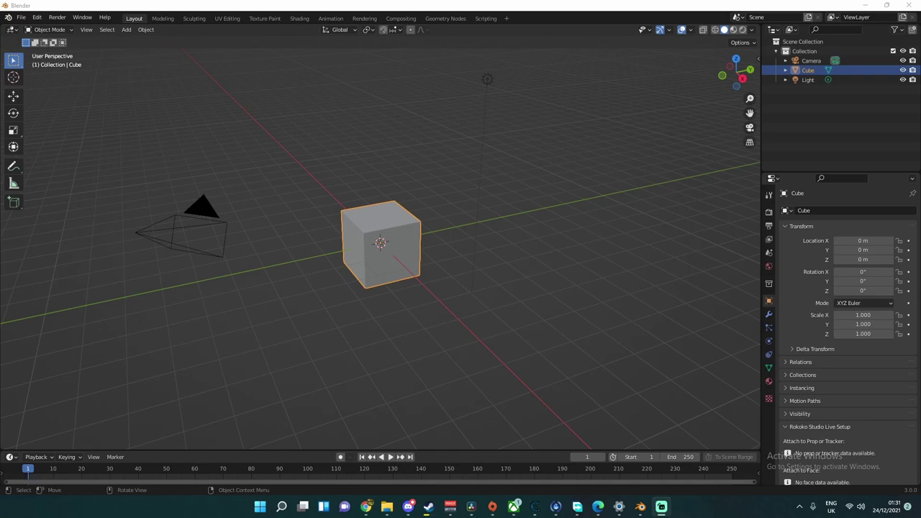
Delete the default cube, camera and light from the scene
{"action": "left_click", "coordinate": [447, 279]}
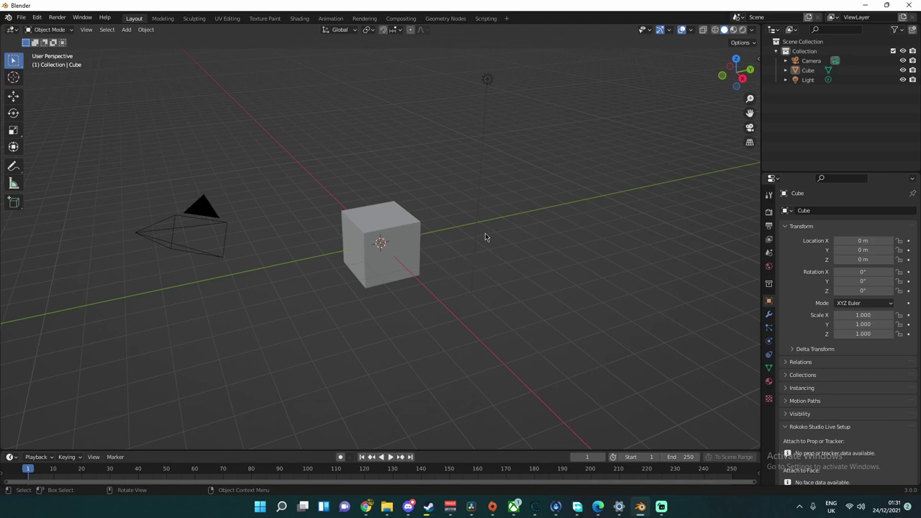
{"action": "left_click", "coordinate": [473, 217]}
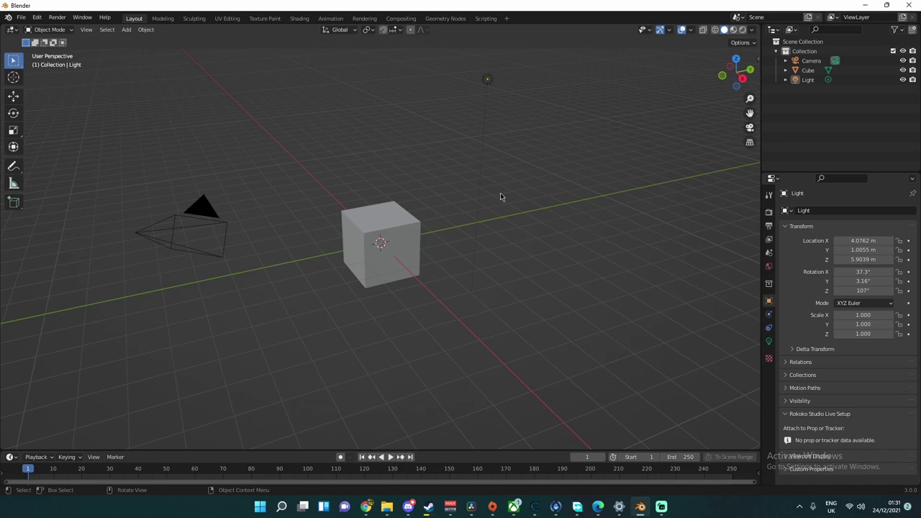
{"action": "key", "text": "a"}
{"action": "key", "text": "Delete"}
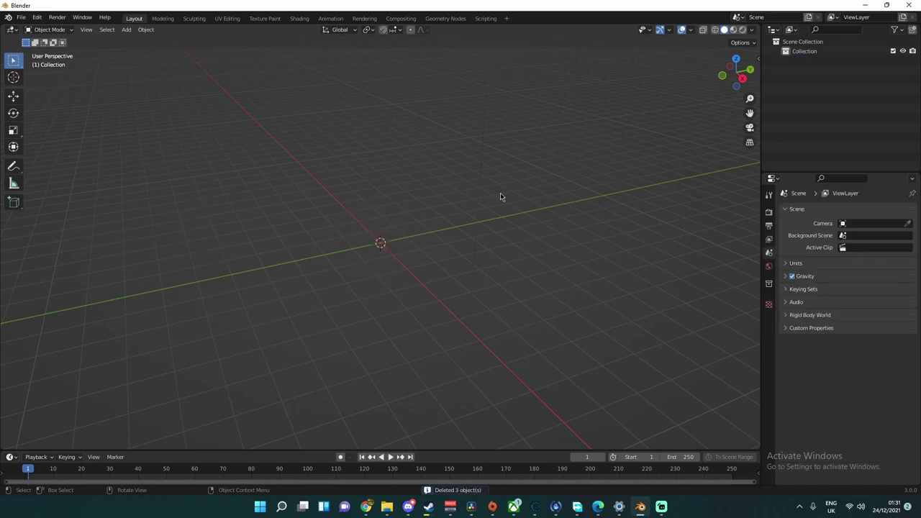
Generate a new male human with the HumGen add-on from the Caucasian 2 starting preset
{"action": "key", "text": "n"}
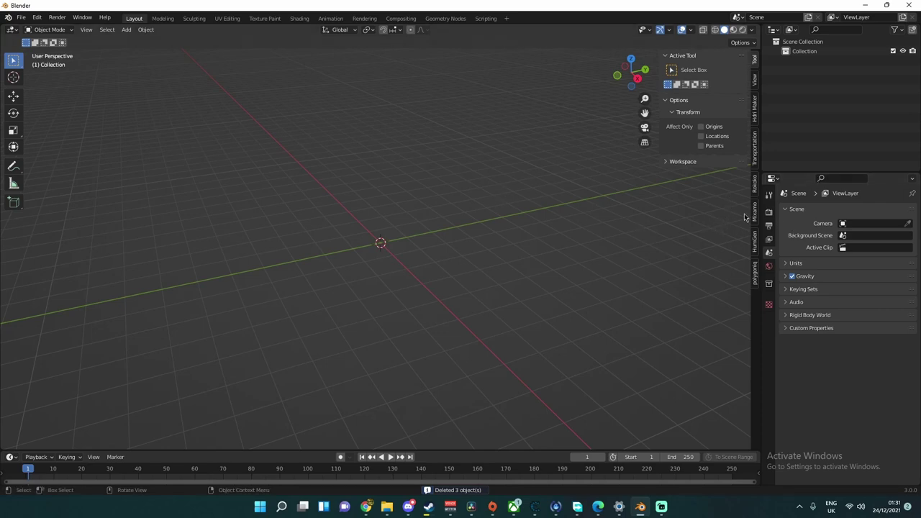
{"action": "left_click", "coordinate": [754, 243]}
{"action": "left_click", "coordinate": [695, 189]}
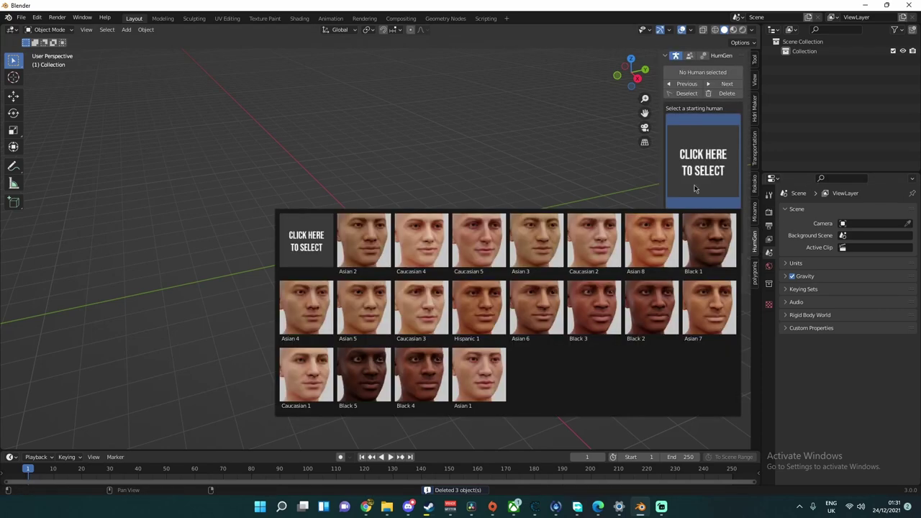
{"action": "left_click", "coordinate": [595, 245]}
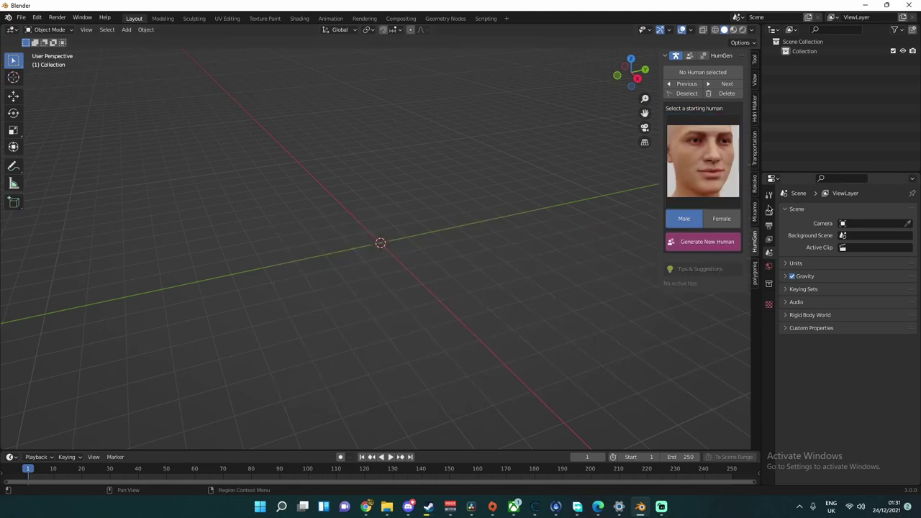
{"action": "left_click", "coordinate": [718, 241]}
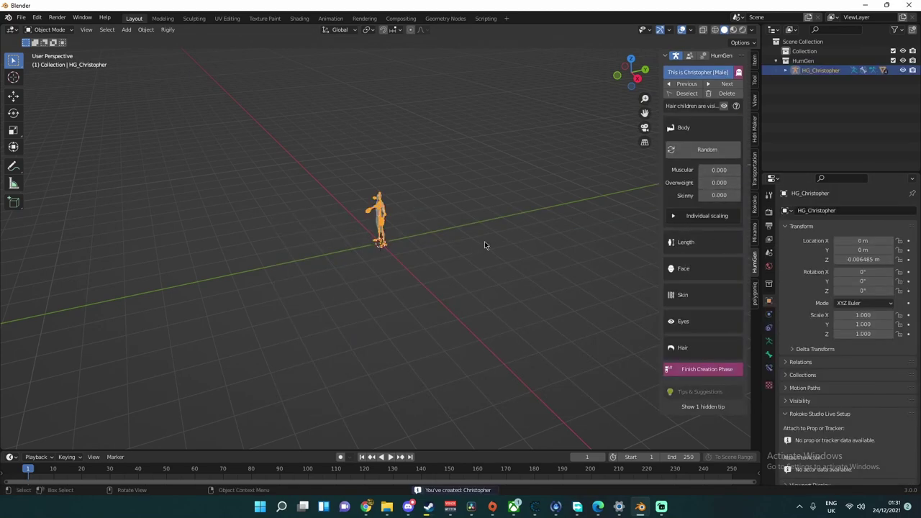
Open the human's hair settings and finish its creation phase
{"action": "middle_click_drag", "start_coordinate": [484, 241], "coordinate": [432, 259]}
{"action": "scroll", "coordinate": [372, 271], "scroll_direction": "up", "scroll_amount": 4}
{"action": "scroll", "coordinate": [372, 271], "scroll_direction": "up", "scroll_amount": 3}
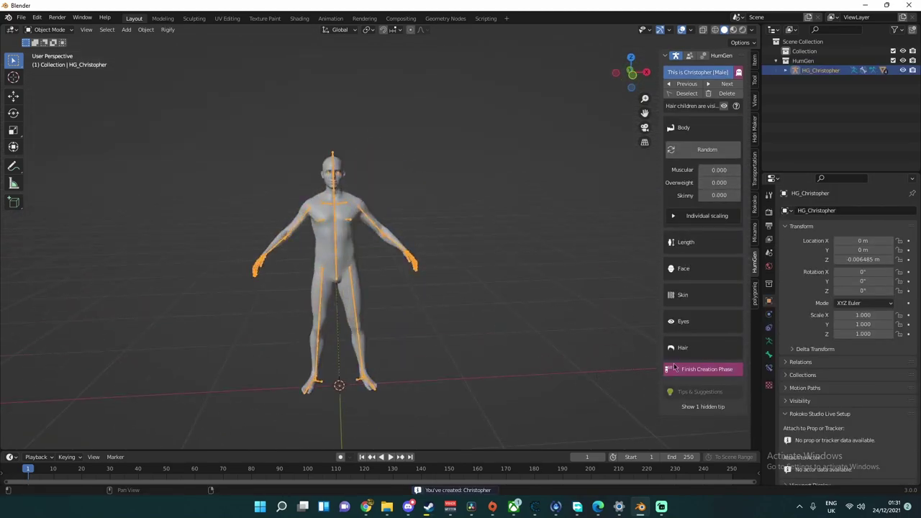
{"action": "left_click", "coordinate": [676, 347]}
{"action": "left_click", "coordinate": [698, 327]}
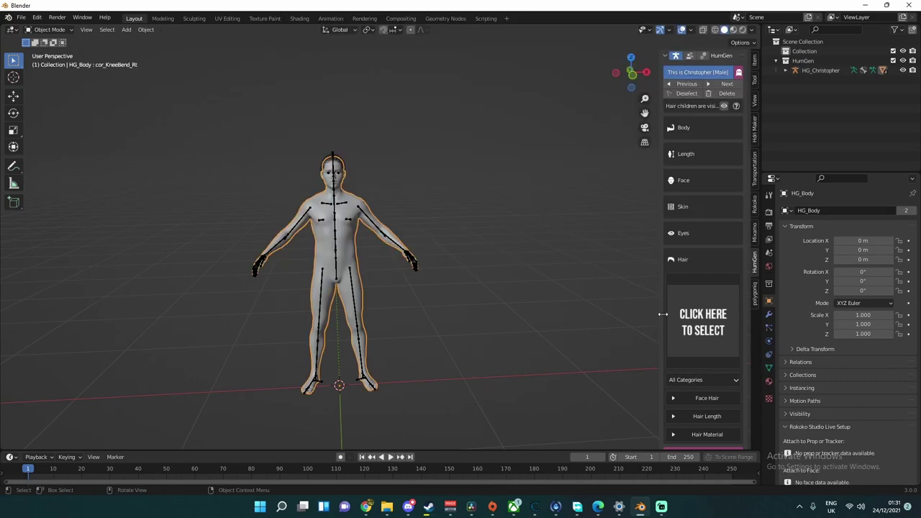
{"action": "left_click", "coordinate": [717, 415]}
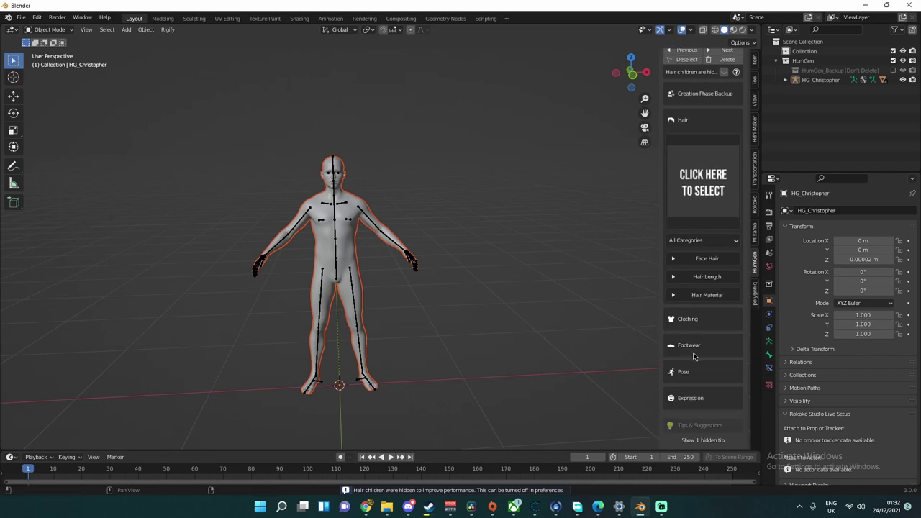
Look at the Library and Rigify options for the human's pose
{"action": "left_click", "coordinate": [693, 376]}
{"action": "left_click", "coordinate": [721, 254]}
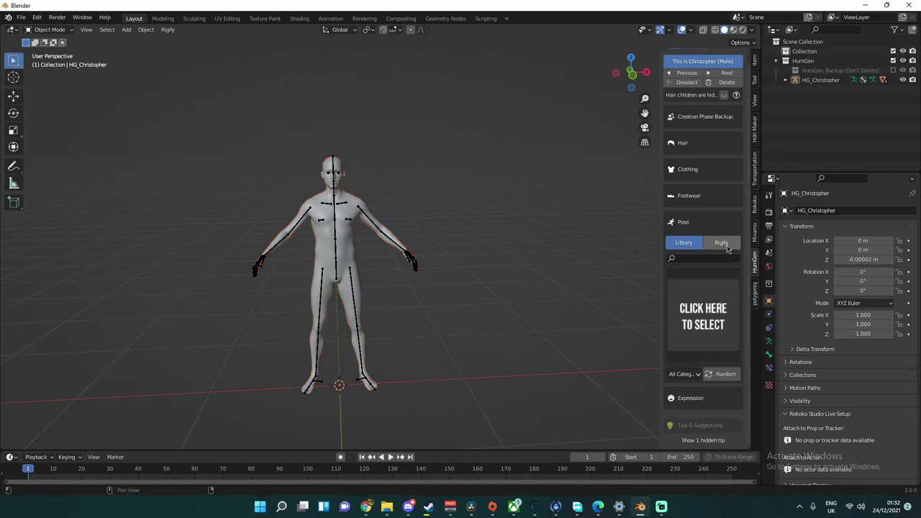
{"action": "left_click", "coordinate": [690, 237]}
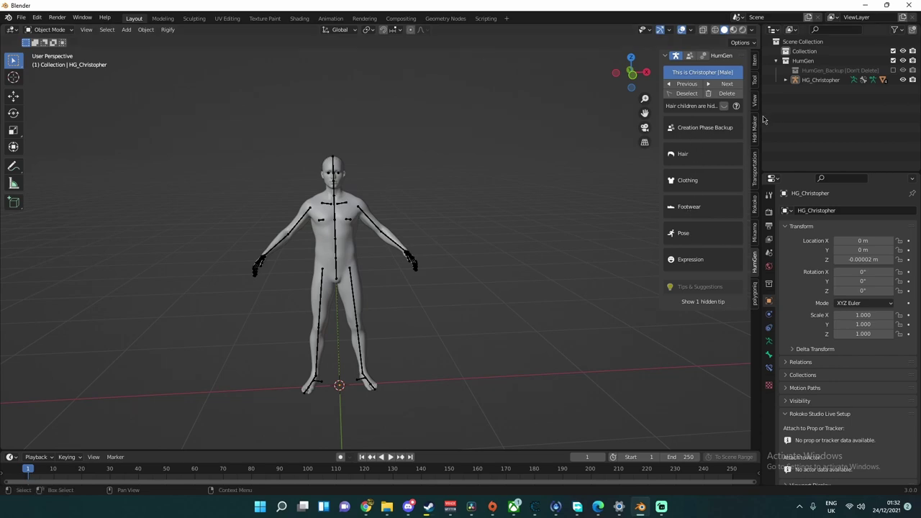
{"action": "middle_click_drag", "start_coordinate": [431, 238], "coordinate": [475, 209]}
{"action": "left_click", "coordinate": [25, 20]}
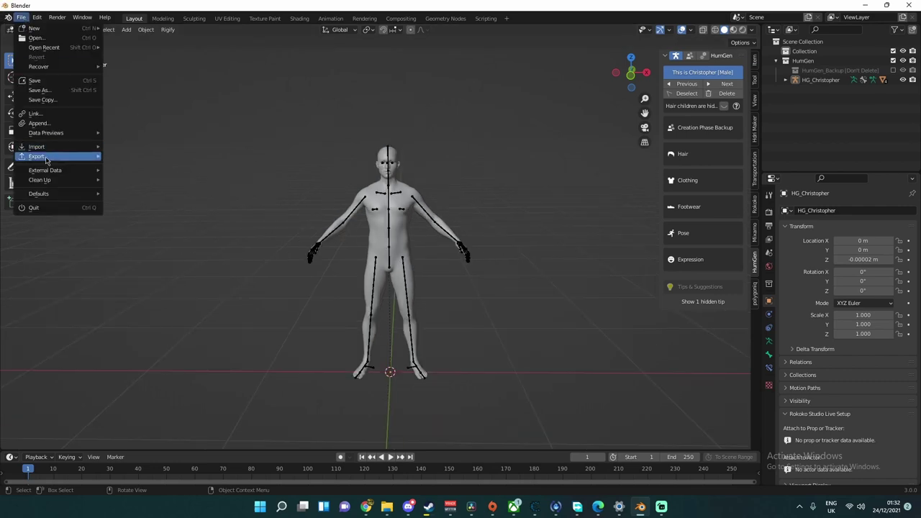
{"action": "mouse_move", "coordinate": [65, 156]}
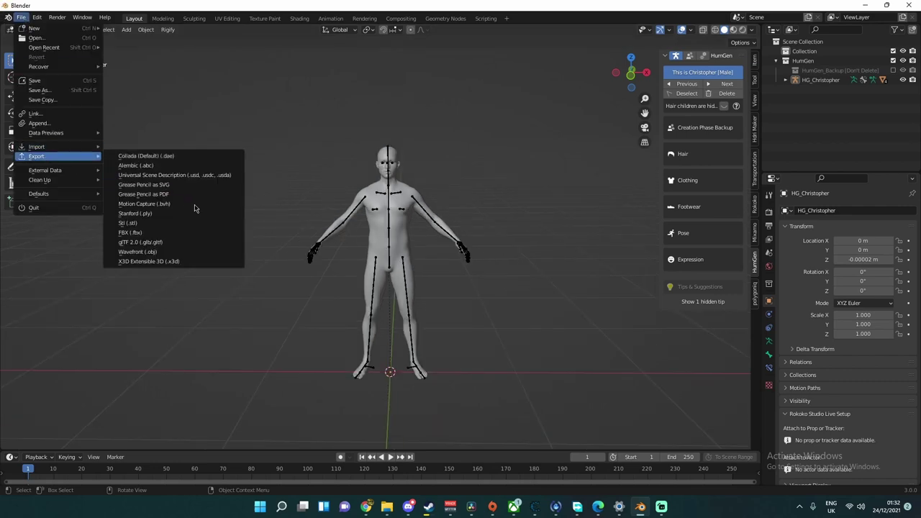
{"action": "left_click", "coordinate": [171, 251]}
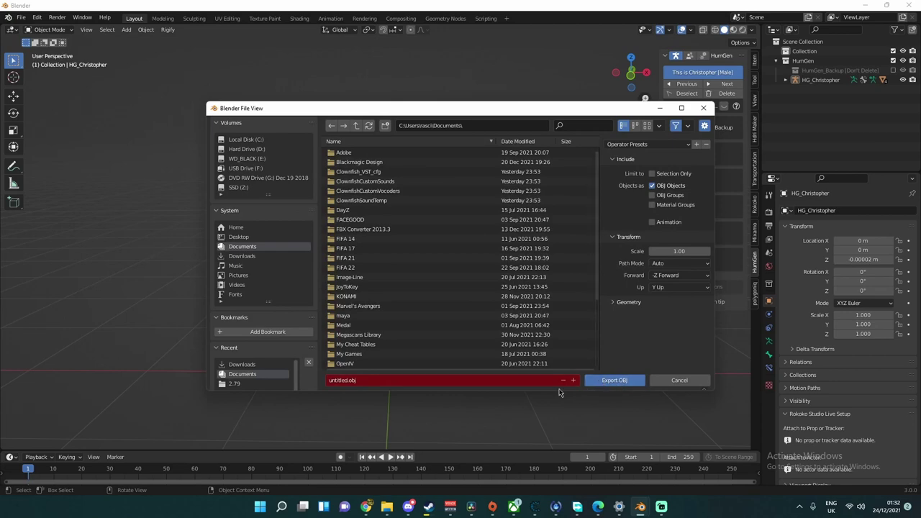
{"action": "scroll", "coordinate": [461, 326], "scroll_direction": "down", "scroll_amount": 5}
{"action": "left_click", "coordinate": [241, 256]}
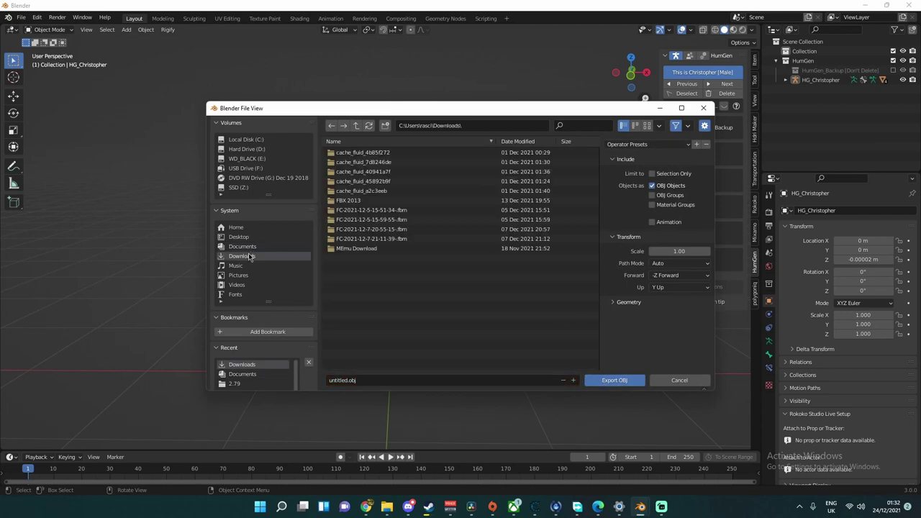
{"action": "left_click", "coordinate": [704, 108]}
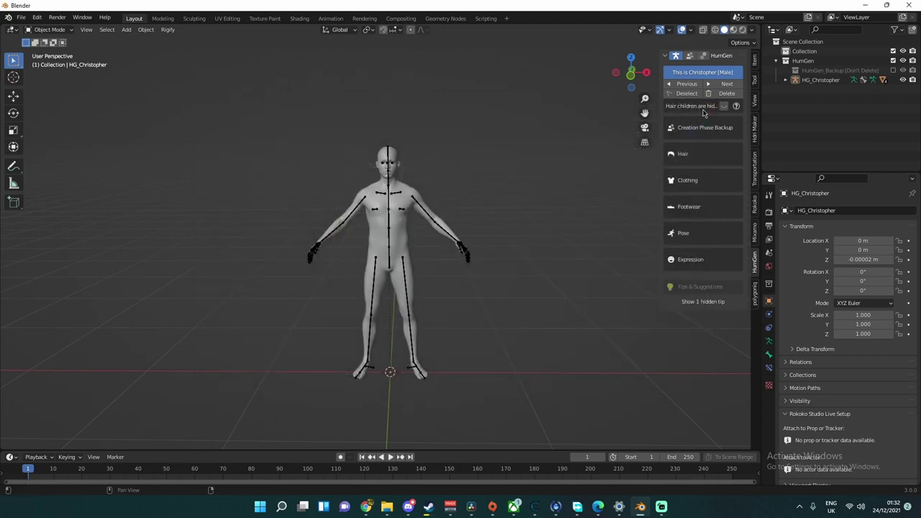
Switch to Mixamo in the browser, dismiss the downloads bar and start uploading a character
{"action": "mouse_move", "coordinate": [366, 507]}
{"action": "left_click", "coordinate": [422, 480]}
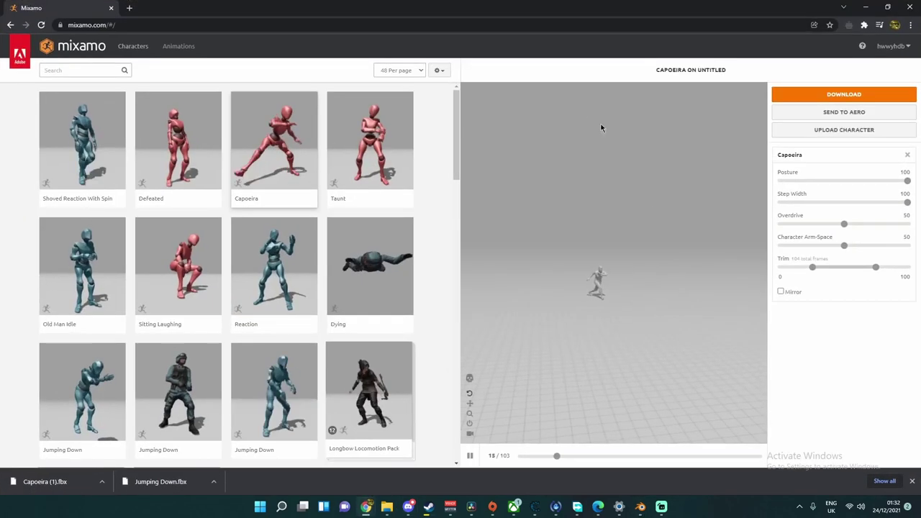
{"action": "left_click", "coordinate": [911, 481]}
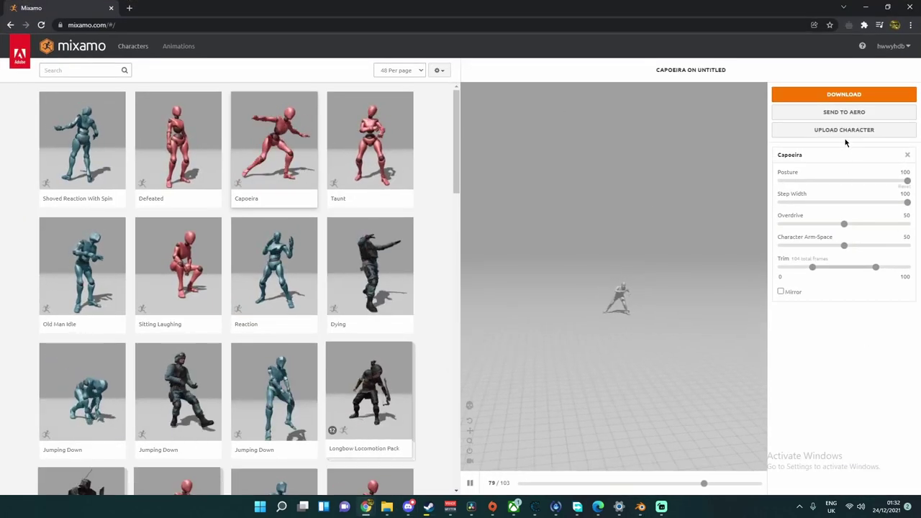
{"action": "left_click", "coordinate": [843, 130]}
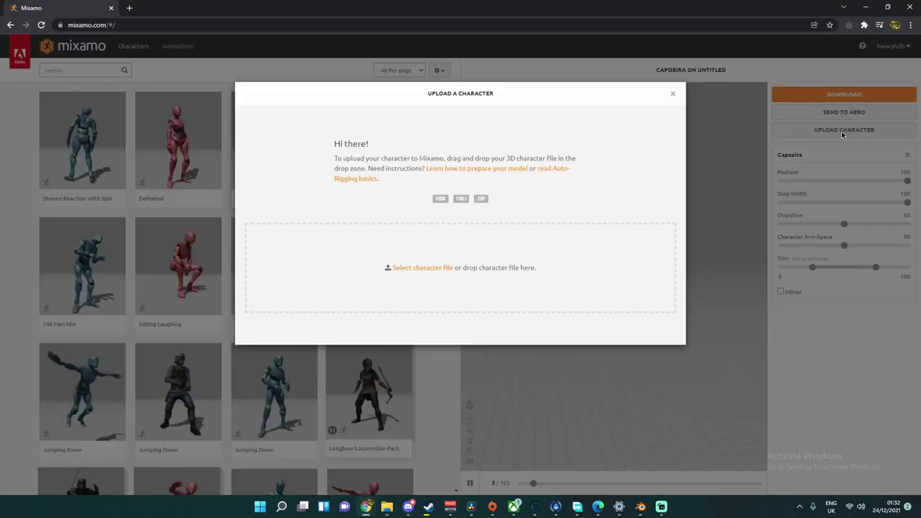
Upload the untitled 3D Object file from the Documents folder as the character
{"action": "left_click", "coordinate": [431, 267]}
{"action": "scroll", "coordinate": [330, 206], "scroll_direction": "down", "scroll_amount": 6}
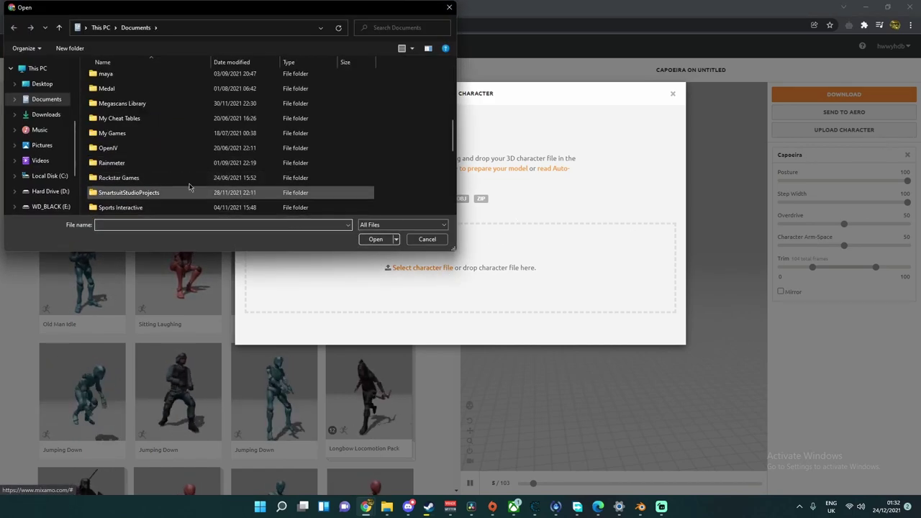
{"action": "left_click", "coordinate": [44, 114]}
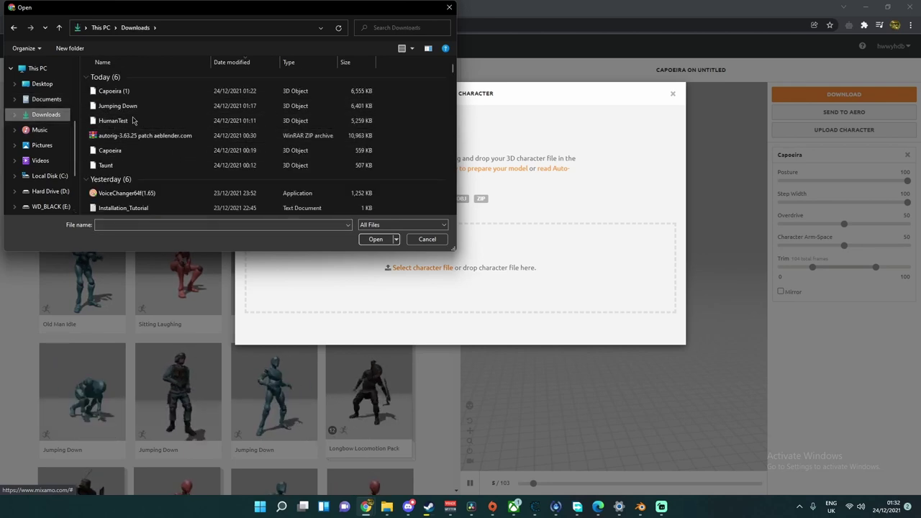
{"action": "left_click", "coordinate": [46, 100]}
{"action": "scroll", "coordinate": [230, 173], "scroll_direction": "down", "scroll_amount": 5}
{"action": "left_click", "coordinate": [259, 193]}
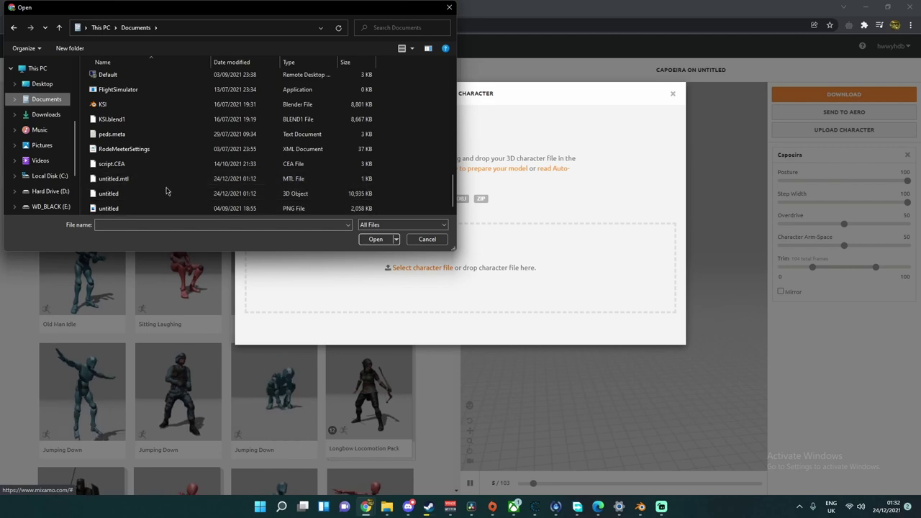
{"action": "left_click", "coordinate": [377, 239]}
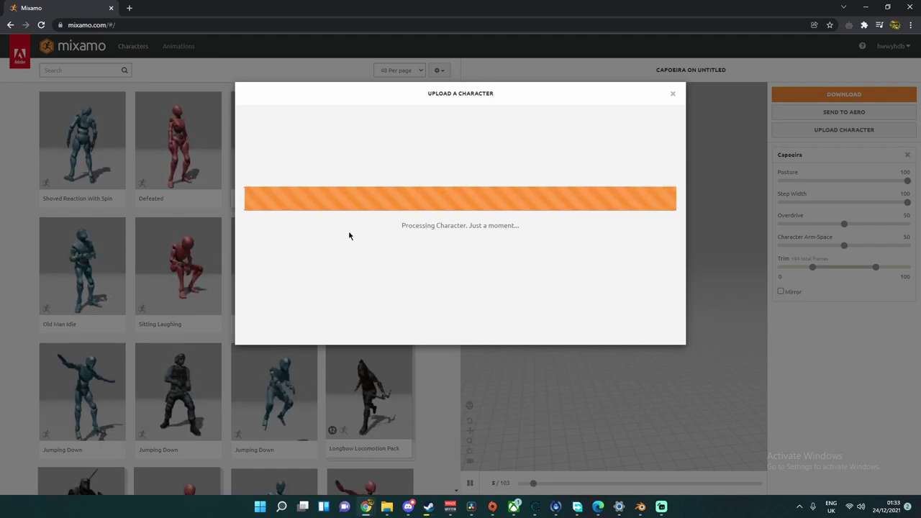
Switch to Blender and look through the generated human's hair and clothing sections
{"action": "left_click", "coordinate": [639, 507]}
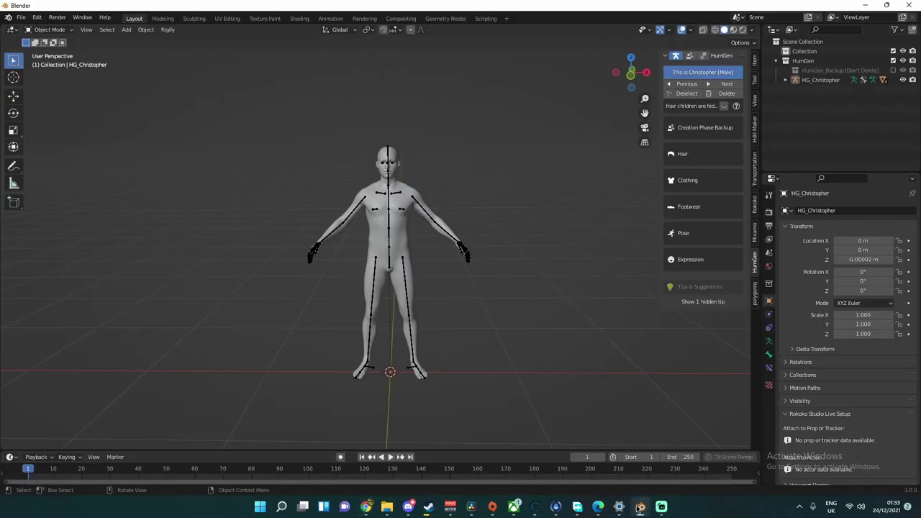
{"action": "left_click", "coordinate": [386, 156]}
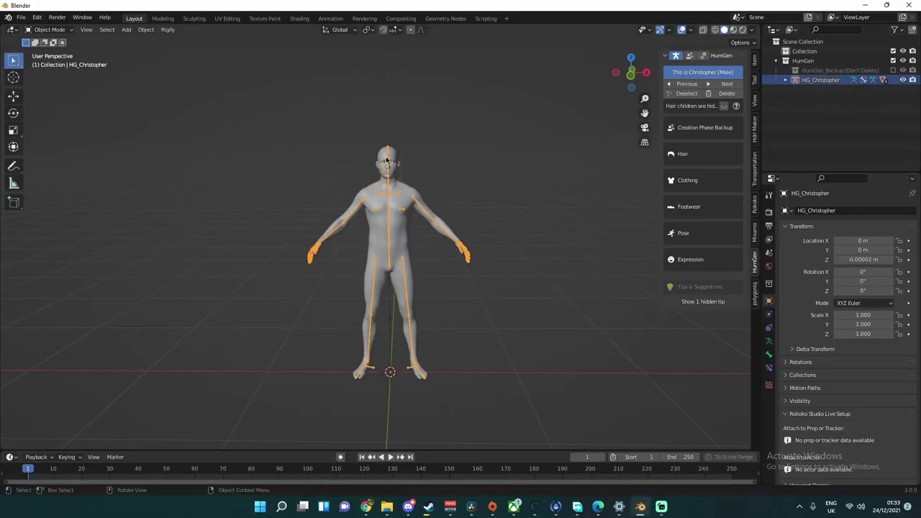
{"action": "left_click", "coordinate": [639, 200]}
{"action": "left_click", "coordinate": [669, 155]}
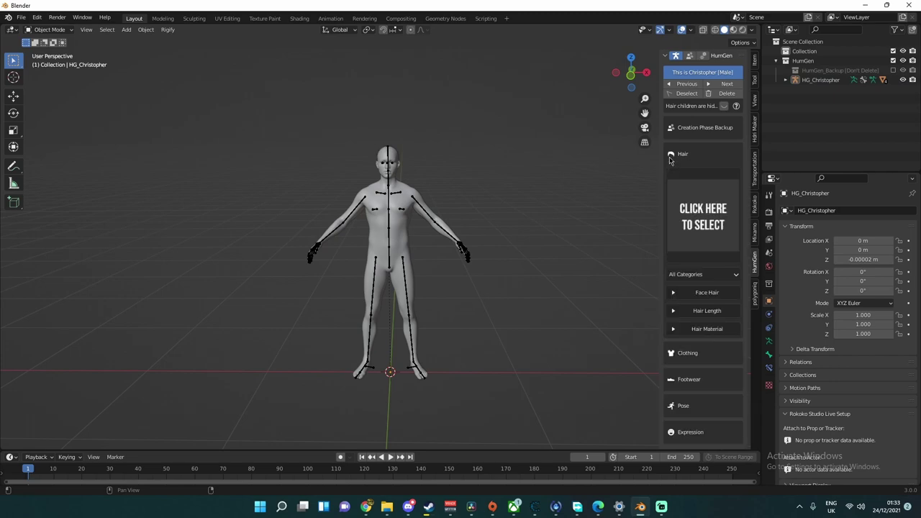
{"action": "left_click", "coordinate": [671, 157]}
{"action": "left_click", "coordinate": [680, 180]}
{"action": "left_click", "coordinate": [705, 259]}
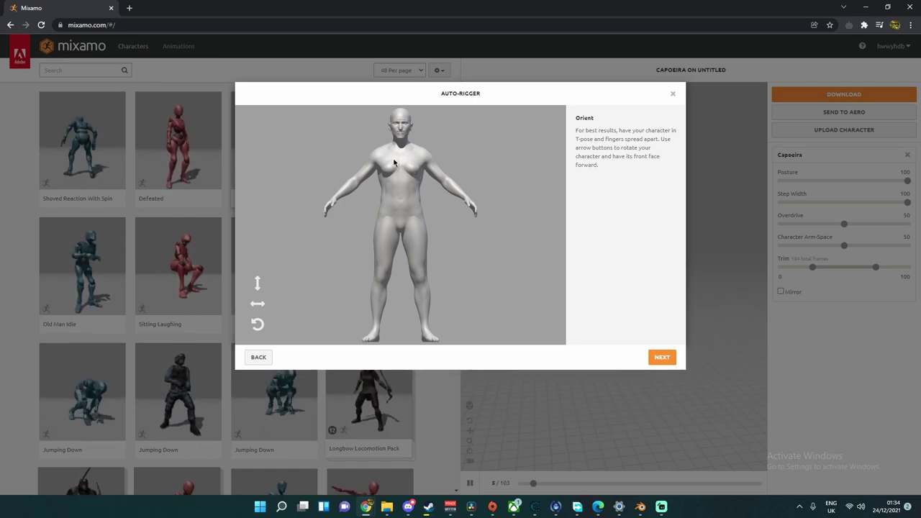
Place the chin, wrist, elbow, knee and groin markers on the character with symmetry on, and start Mixamo's auto-rigging
{"action": "left_click", "coordinate": [661, 357]}
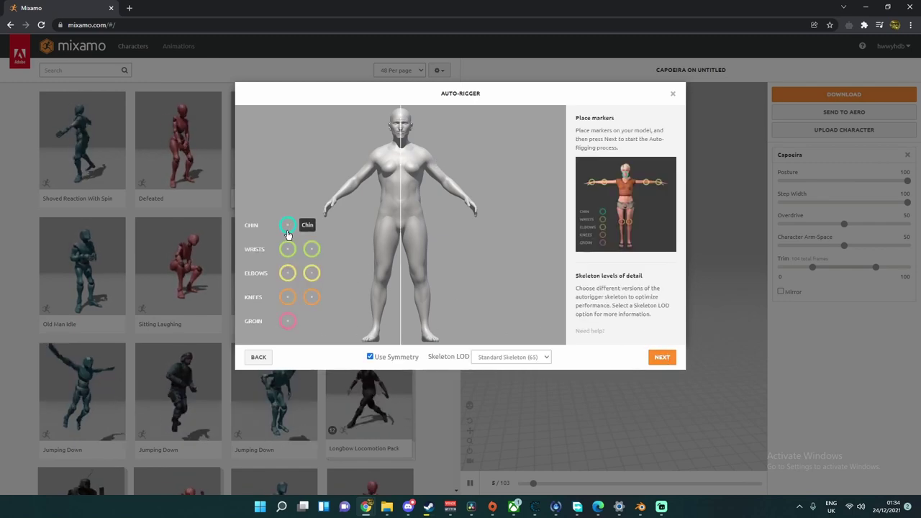
{"action": "mouse_move", "coordinate": [286, 225]}
{"action": "left_mouse_down"}
{"action": "mouse_move", "coordinate": [373, 207]}
{"action": "mouse_move", "coordinate": [400, 159]}
{"action": "mouse_move", "coordinate": [400, 128]}
{"action": "mouse_move", "coordinate": [400, 137]}
{"action": "left_mouse_up"}
{"action": "left_click_drag", "start_coordinate": [290, 249], "coordinate": [337, 196]}
{"action": "left_click_drag", "start_coordinate": [287, 273], "coordinate": [356, 184]}
{"action": "left_click_drag", "start_coordinate": [287, 296], "coordinate": [380, 279]}
{"action": "mouse_move", "coordinate": [288, 321]}
{"action": "left_mouse_down"}
{"action": "mouse_move", "coordinate": [378, 263]}
{"action": "mouse_move", "coordinate": [400, 227]}
{"action": "left_mouse_up"}
{"action": "left_click", "coordinate": [660, 357]}
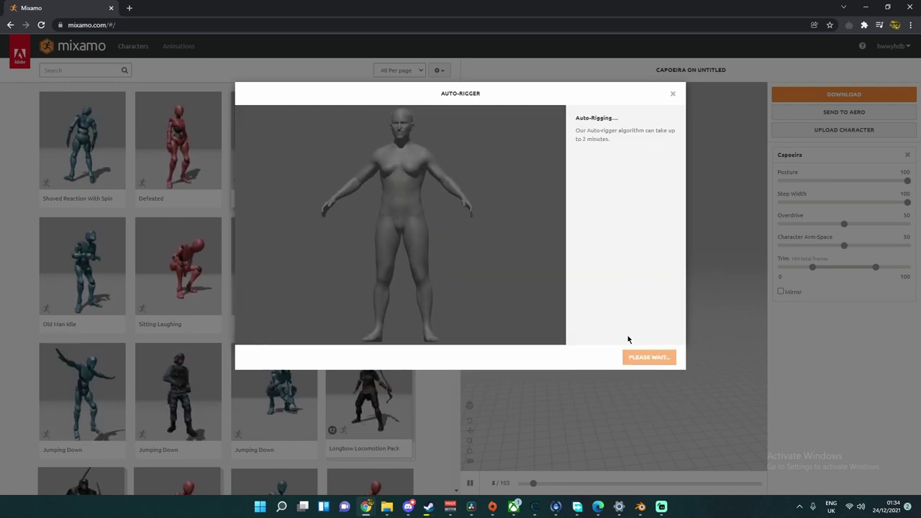
Review the auto-rigged character from another angle in the preview and confirm it
{"action": "left_click", "coordinate": [643, 511]}
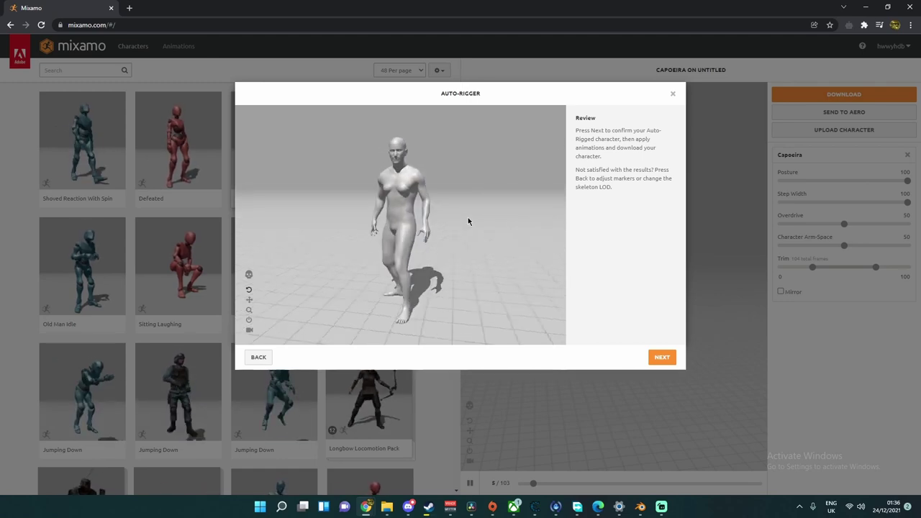
{"action": "left_click_drag", "start_coordinate": [487, 229], "coordinate": [462, 207]}
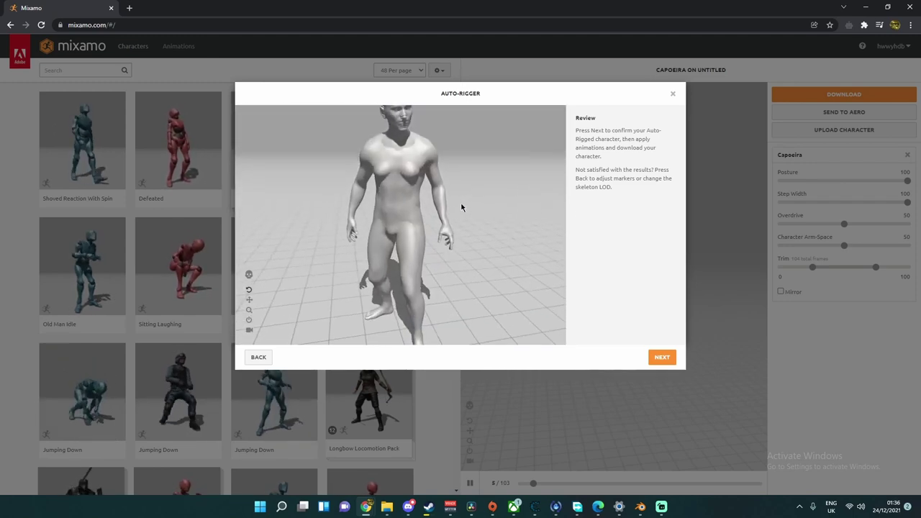
{"action": "left_click", "coordinate": [653, 359]}
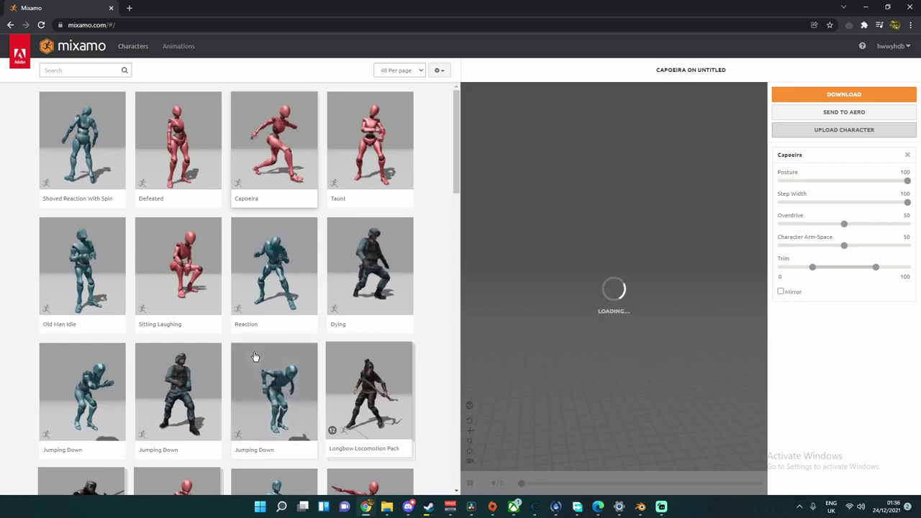
Apply the Climbing animation from the Adventure genre to the rigged character
{"action": "left_click_drag", "start_coordinate": [459, 189], "coordinate": [461, 265]}
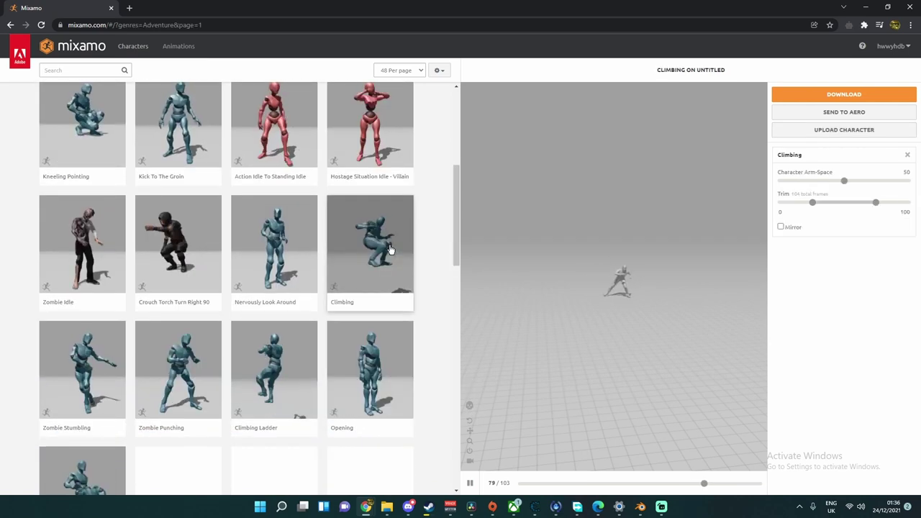
{"action": "left_click", "coordinate": [366, 242]}
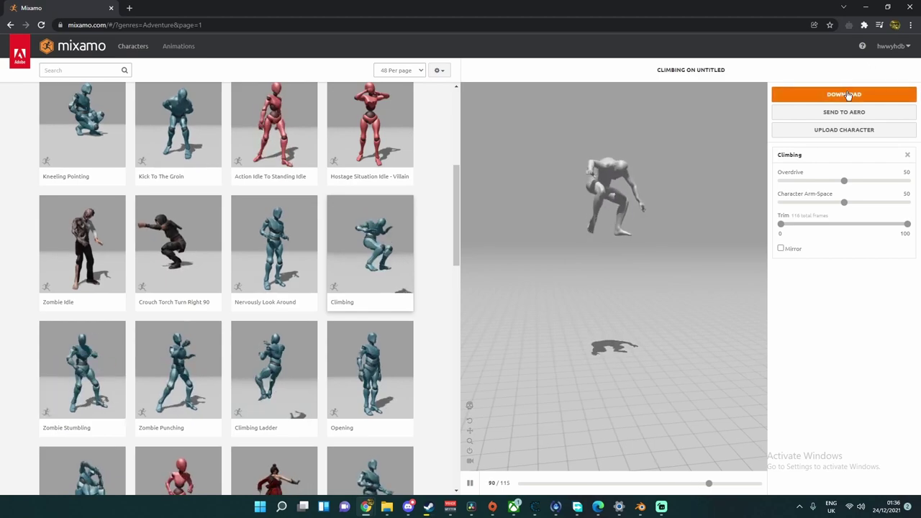
Download the Climbing animation as FBX Binary with skin, at 30 frames per second and without keyframe reduction
{"action": "left_click", "coordinate": [899, 95]}
{"action": "left_click", "coordinate": [512, 135]}
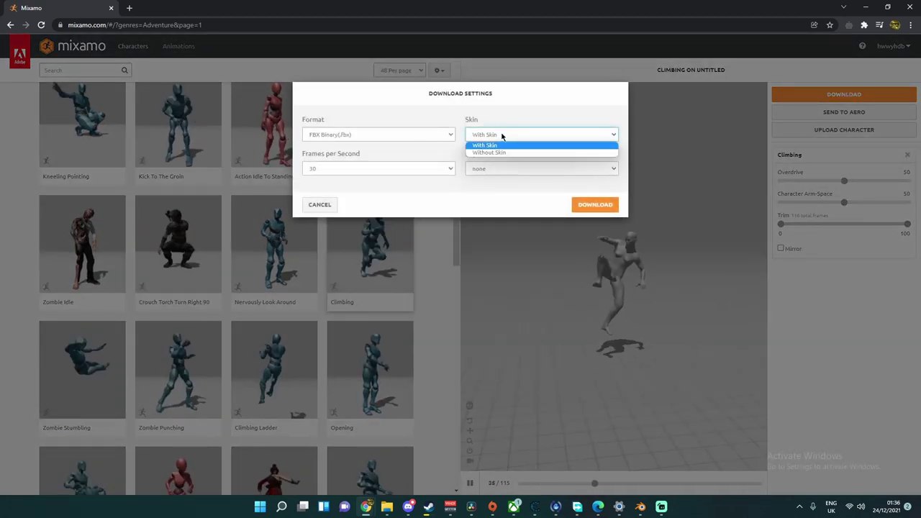
{"action": "left_click", "coordinate": [504, 144]}
{"action": "left_click", "coordinate": [349, 169]}
{"action": "left_click", "coordinate": [369, 166]}
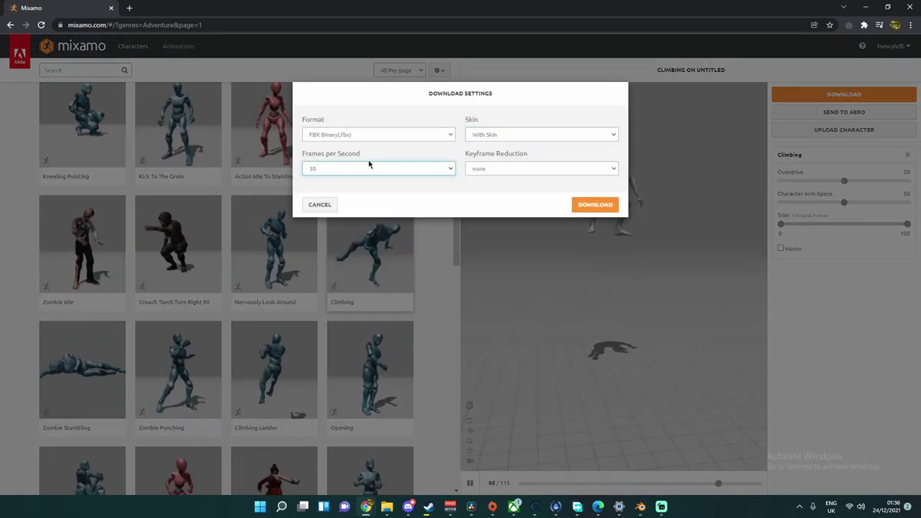
{"action": "left_click", "coordinate": [370, 168]}
{"action": "left_click", "coordinate": [519, 165]}
{"action": "left_click", "coordinate": [518, 166]}
{"action": "left_click", "coordinate": [519, 167]}
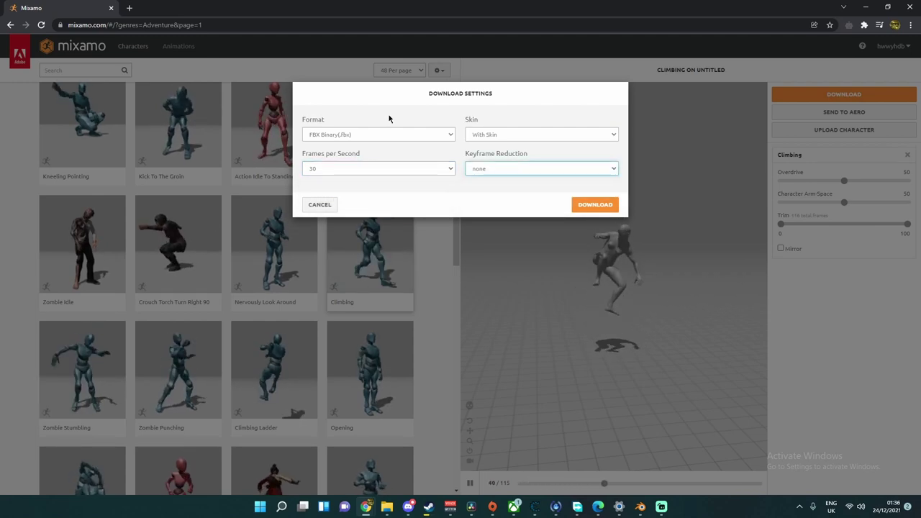
{"action": "left_click", "coordinate": [337, 135]}
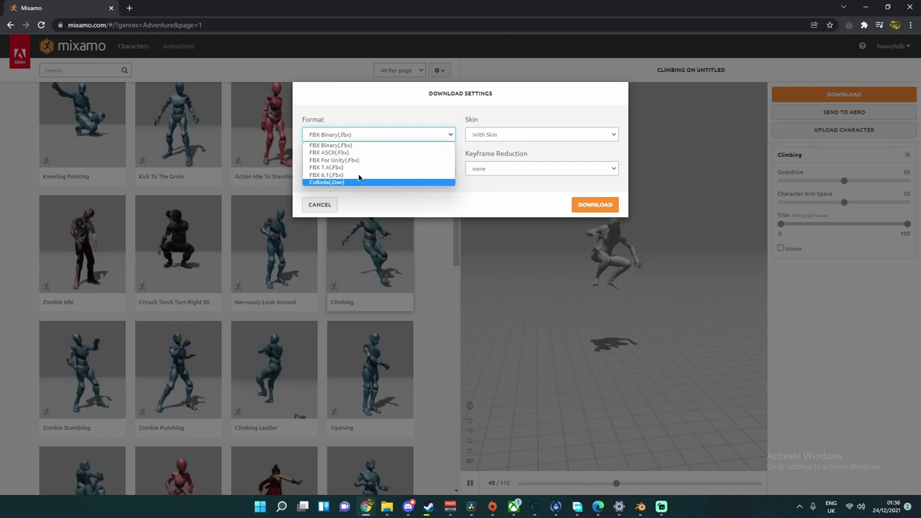
{"action": "left_click", "coordinate": [377, 117]}
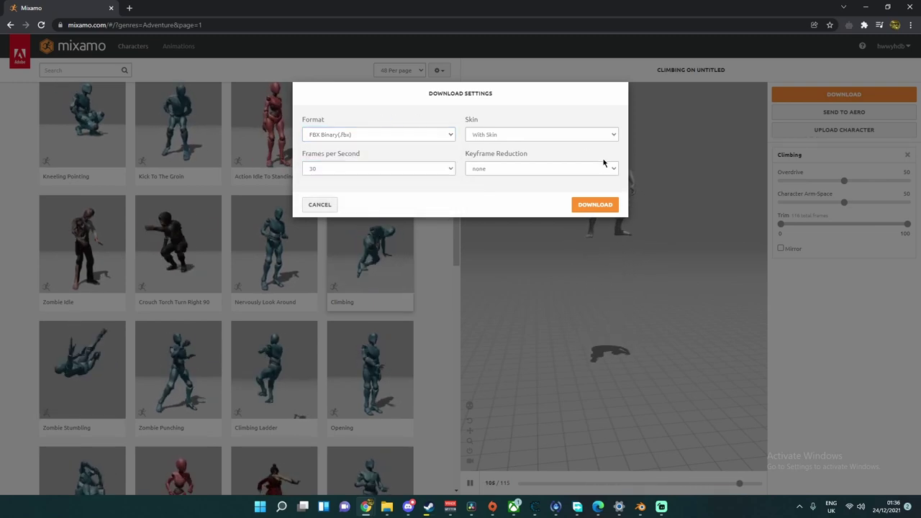
{"action": "left_click", "coordinate": [591, 204]}
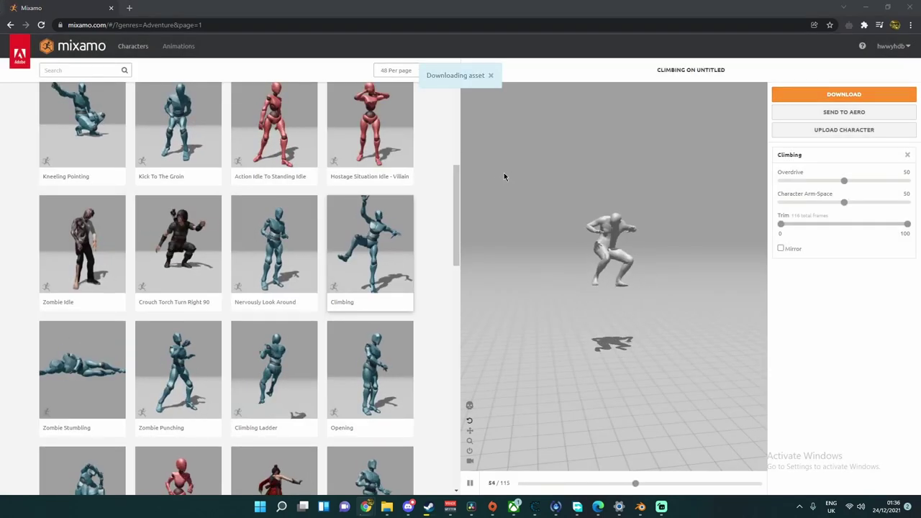
{"action": "left_click", "coordinate": [361, 238]}
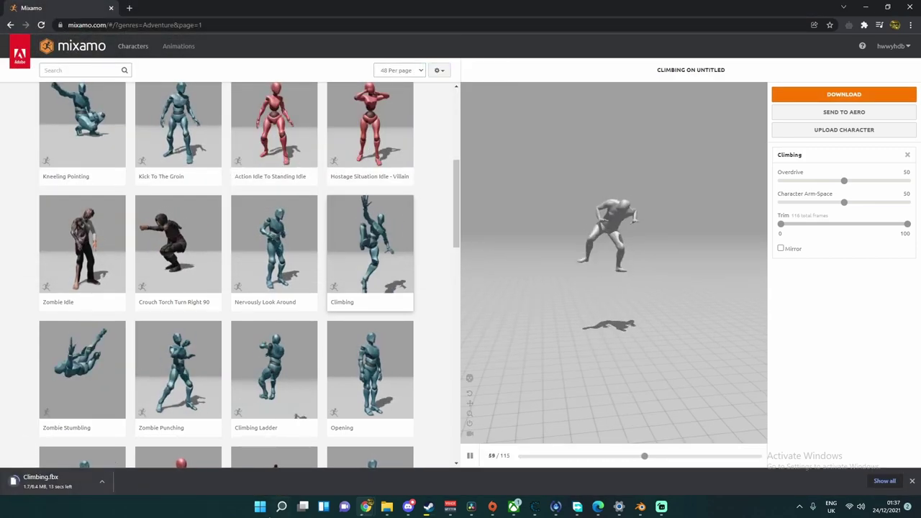
Switch to Blender and set the viewport shading to Material Preview
{"action": "left_click", "coordinate": [641, 507]}
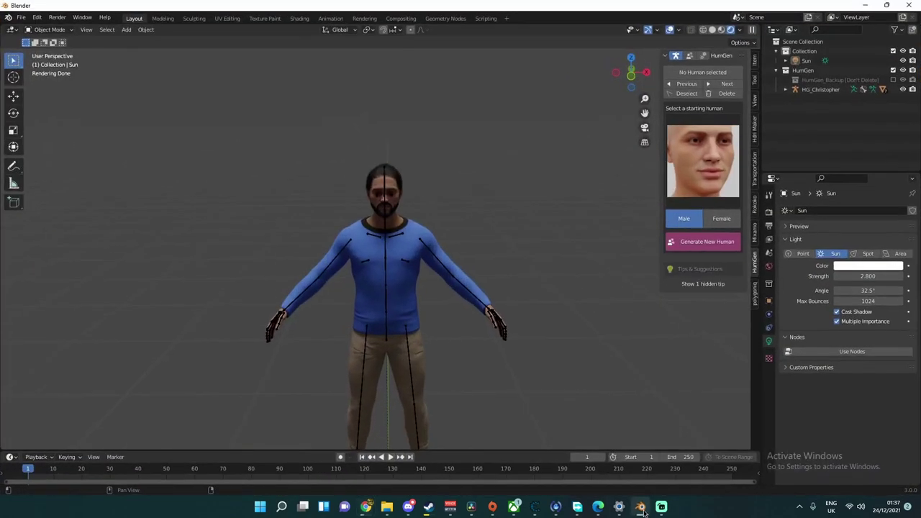
{"action": "scroll", "coordinate": [515, 254], "scroll_direction": "down", "scroll_amount": 5}
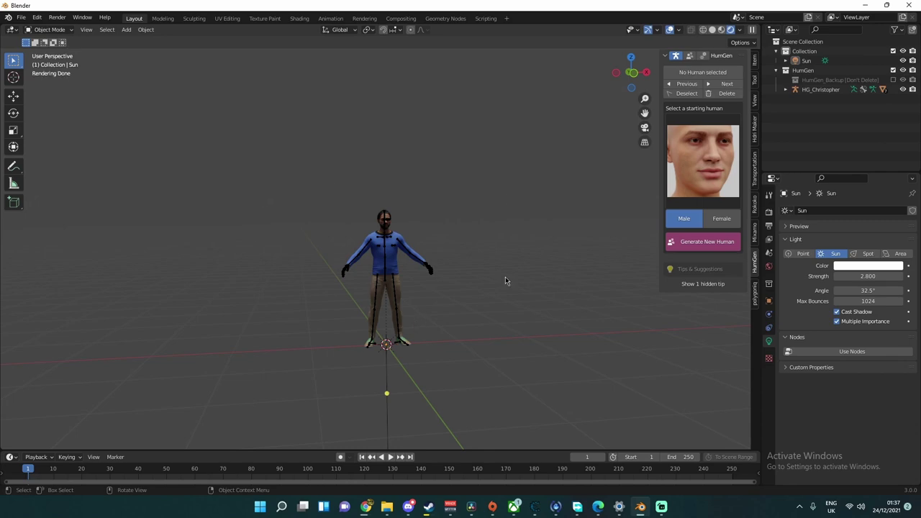
{"action": "scroll", "coordinate": [505, 279], "scroll_direction": "up", "scroll_amount": 5}
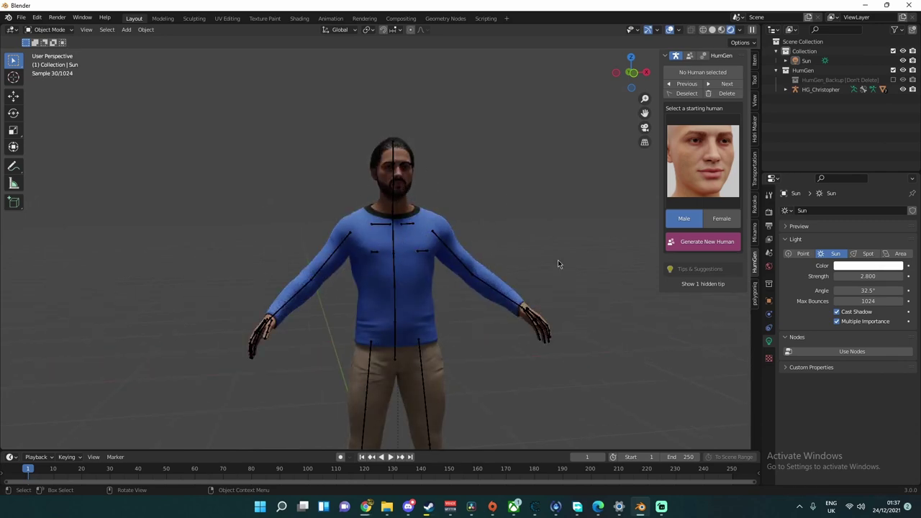
{"action": "scroll", "coordinate": [544, 292], "scroll_direction": "down", "scroll_amount": 4}
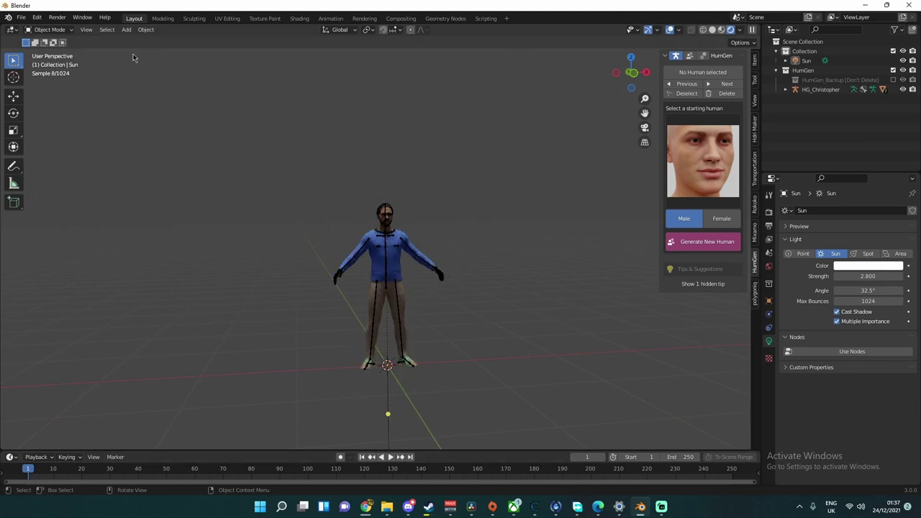
{"action": "left_click", "coordinate": [723, 32]}
{"action": "left_click", "coordinate": [733, 30]}
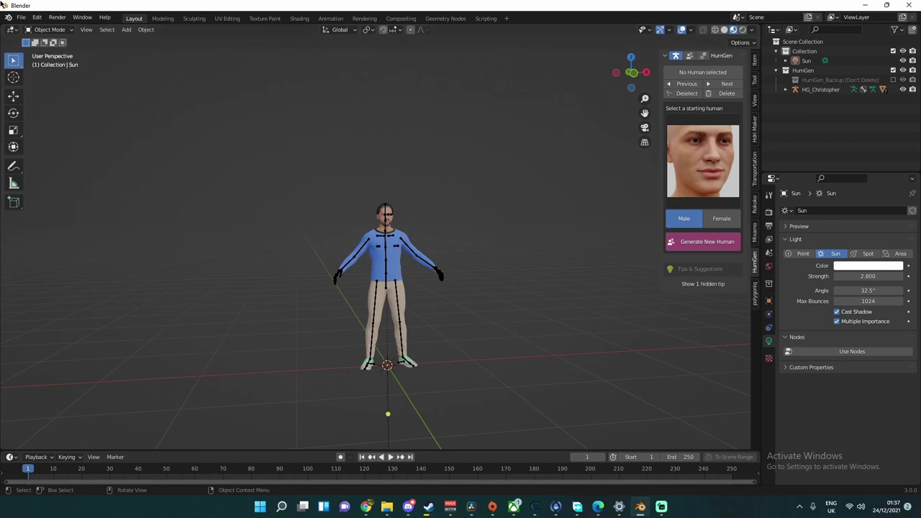
{"action": "key", "text": "z"}
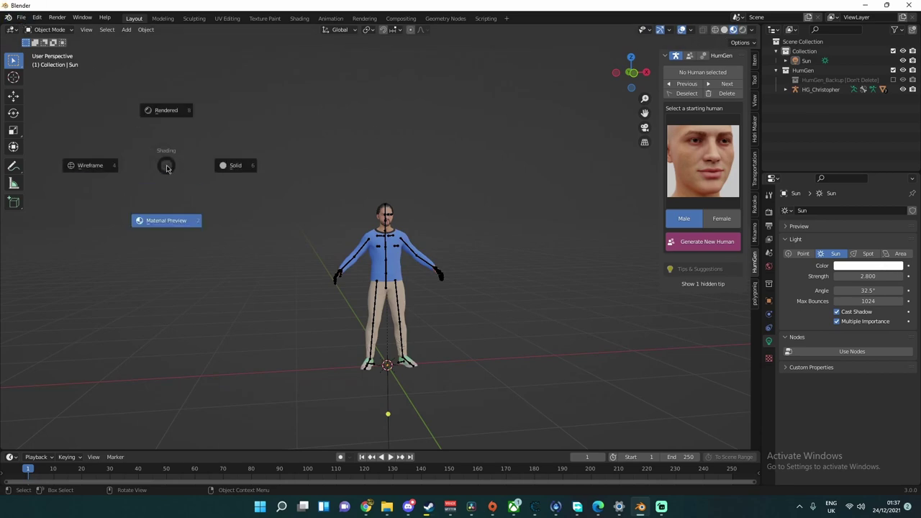
{"action": "left_click", "coordinate": [173, 216]}
Import Climbing.fbx from the Downloads folder as an FBX file
{"action": "left_click", "coordinate": [20, 17]}
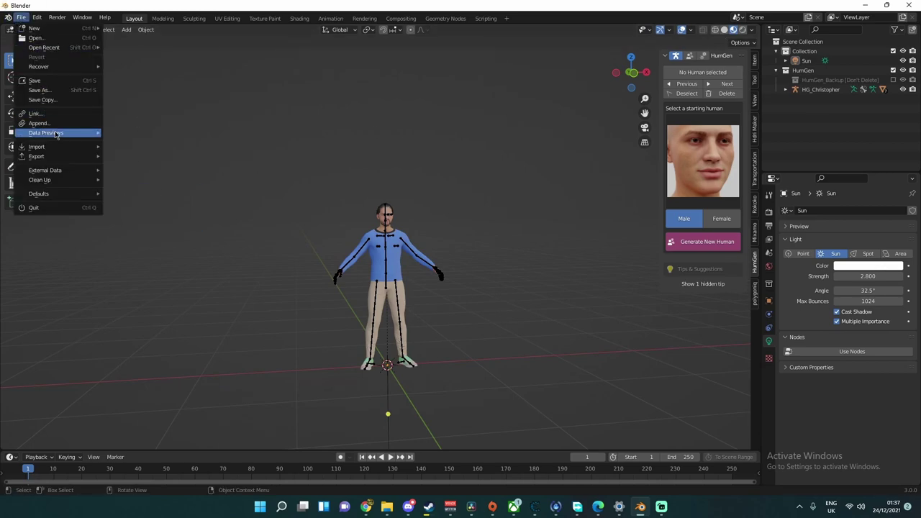
{"action": "mouse_move", "coordinate": [58, 147]}
{"action": "left_click", "coordinate": [130, 232]}
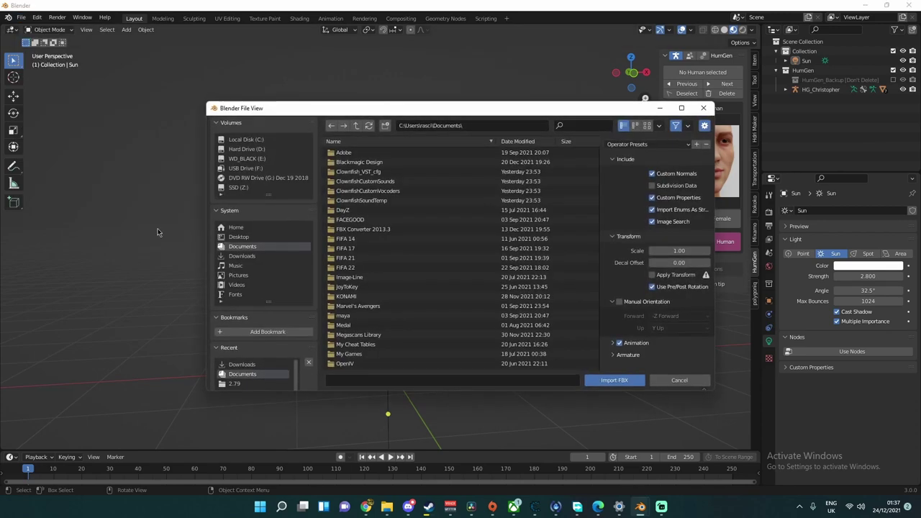
{"action": "left_click", "coordinate": [257, 257]}
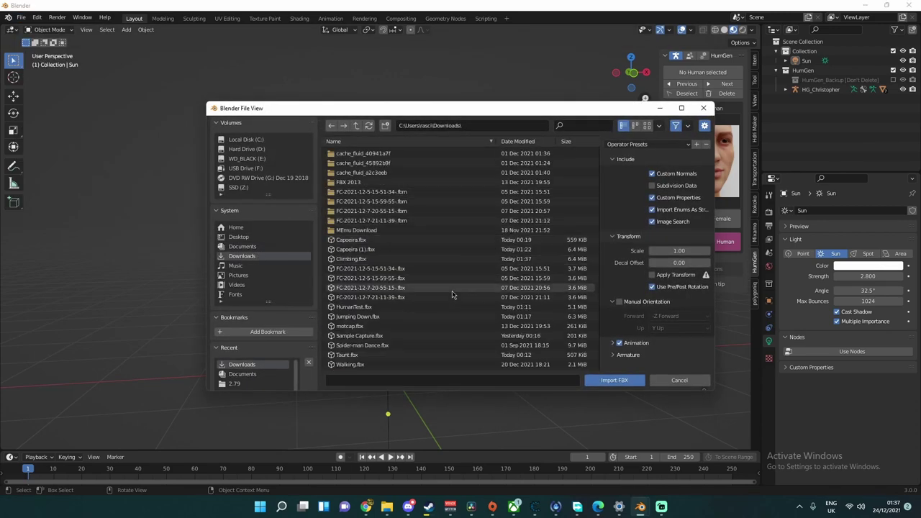
{"action": "left_click", "coordinate": [392, 261]}
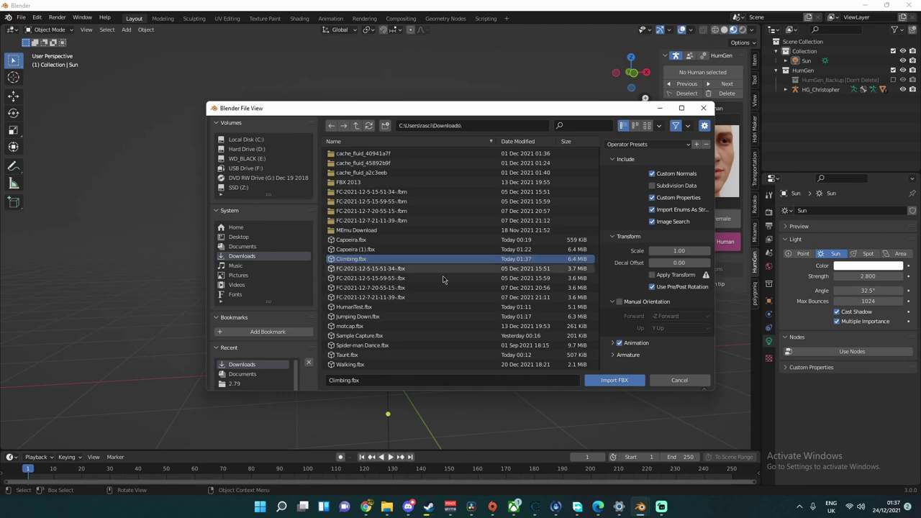
{"action": "left_click", "coordinate": [614, 380]}
Switch to the Mixamo browser window to check the Climbing preview, and minimize it to return to Blender
{"action": "mouse_move", "coordinate": [366, 506]}
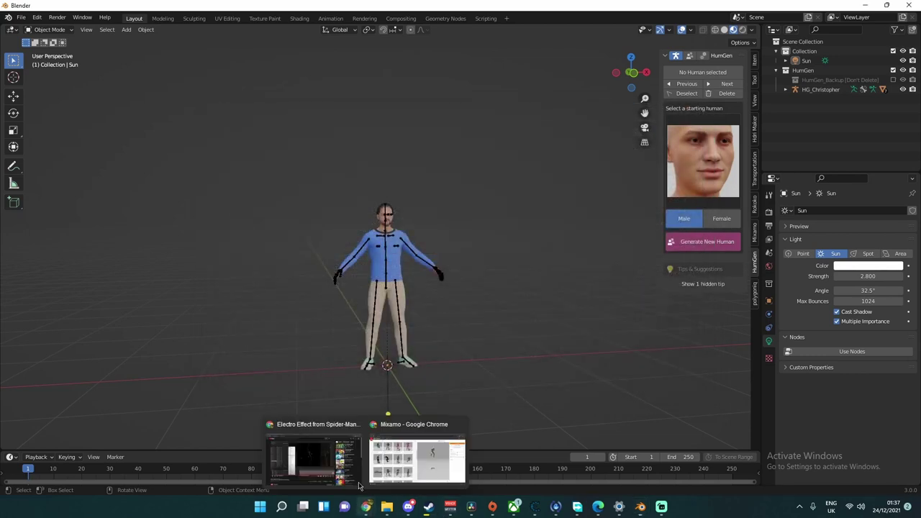
{"action": "left_click", "coordinate": [417, 462]}
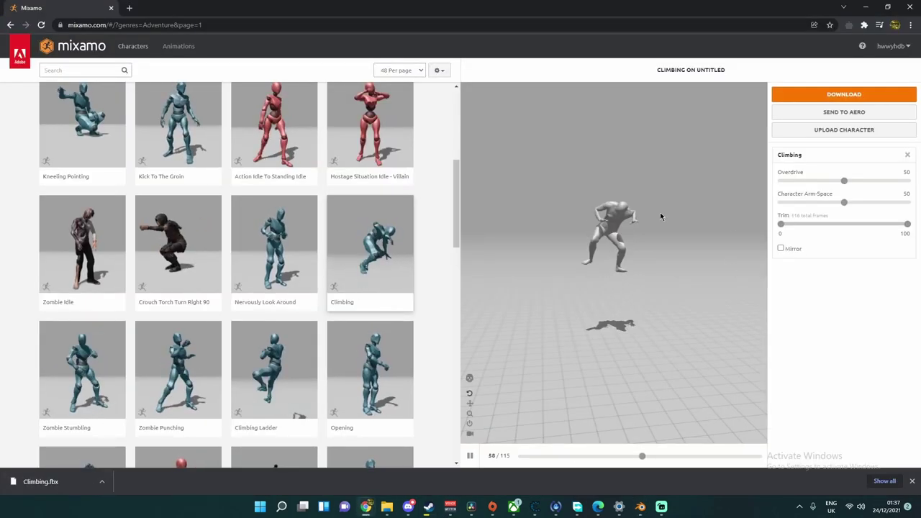
{"action": "left_click", "coordinate": [864, 7]}
Find the tiny imported character at the origin between the human's feet and select its armature
{"action": "middle_click_drag", "start_coordinate": [442, 256], "coordinate": [498, 267]}
{"action": "scroll", "coordinate": [488, 249], "scroll_direction": "down", "scroll_amount": 2}
{"action": "scroll", "coordinate": [488, 249], "scroll_direction": "up", "scroll_amount": 1}
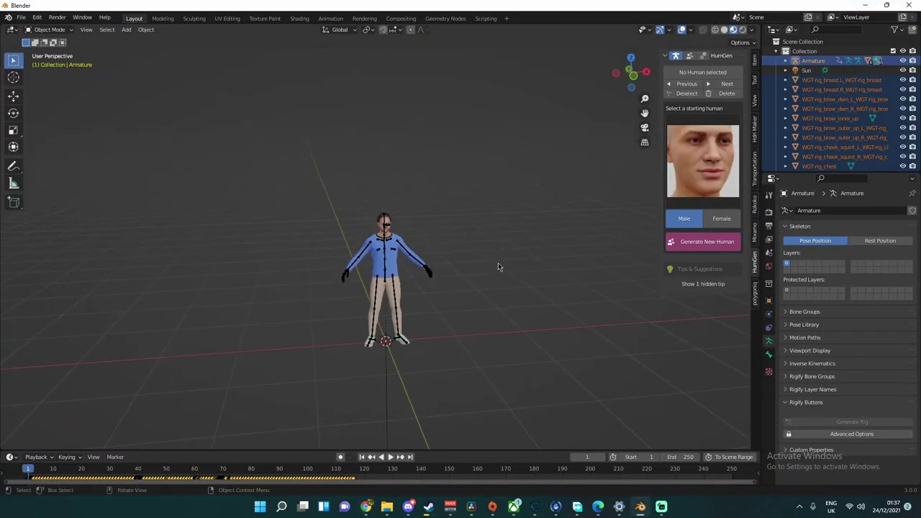
{"action": "left_click", "coordinate": [498, 267]}
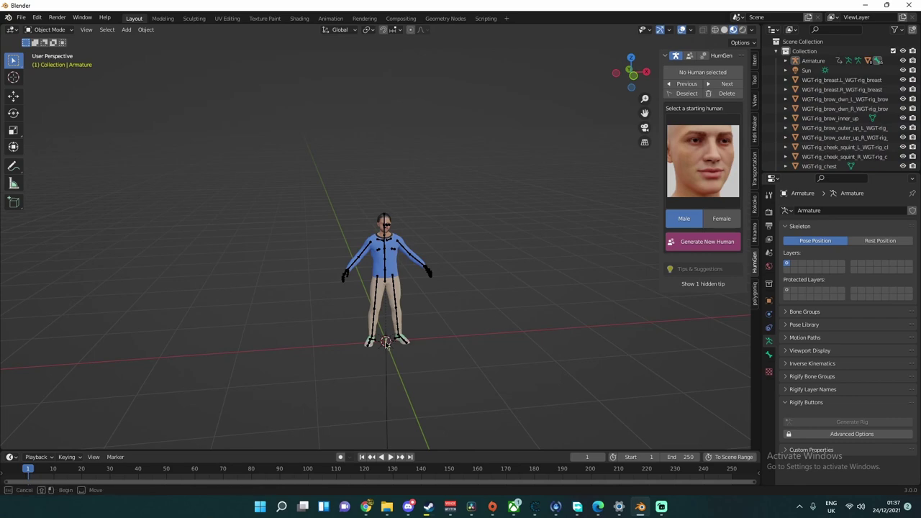
{"action": "left_click", "coordinate": [385, 343]}
{"action": "left_click", "coordinate": [422, 315]}
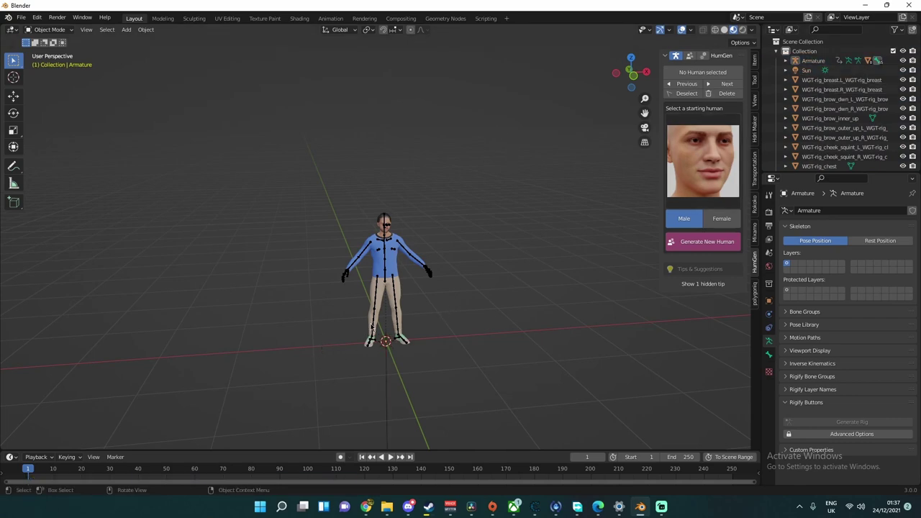
{"action": "scroll", "coordinate": [371, 328], "scroll_direction": "up", "scroll_amount": 10}
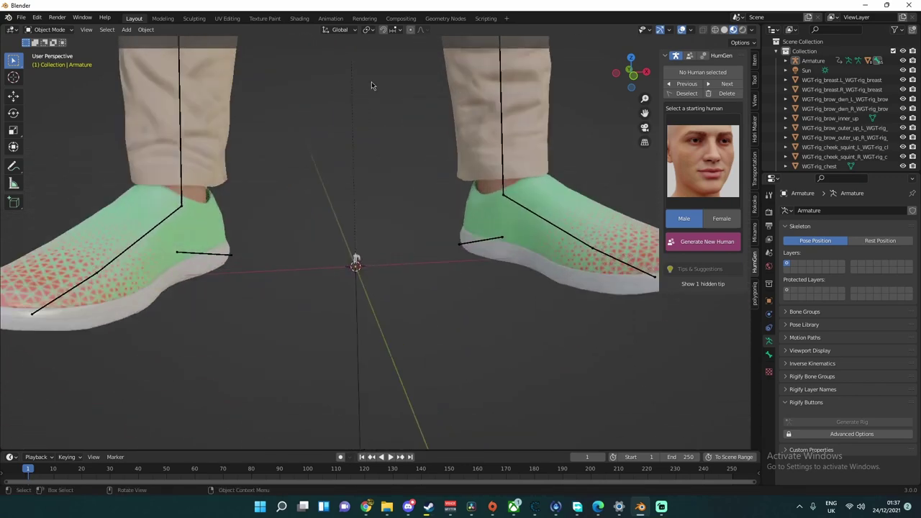
{"action": "scroll", "coordinate": [371, 86], "scroll_direction": "down", "scroll_amount": 10}
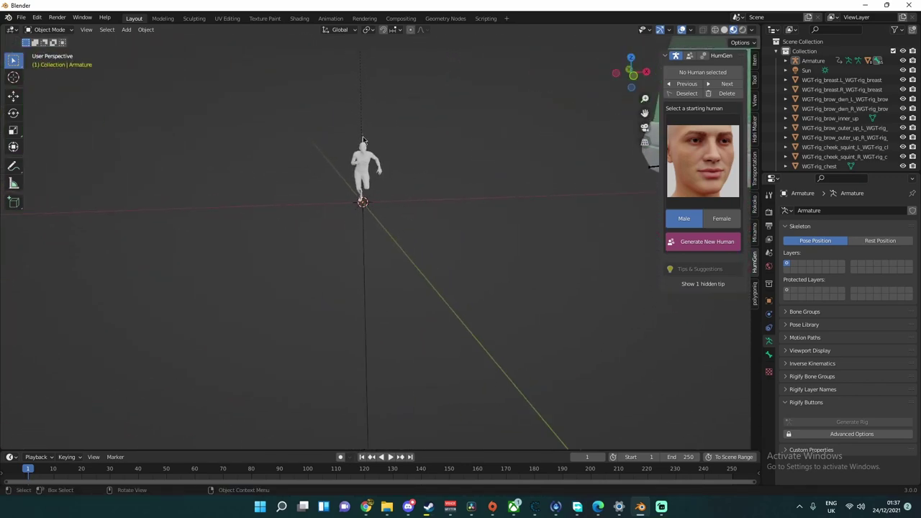
{"action": "left_click", "coordinate": [363, 139]}
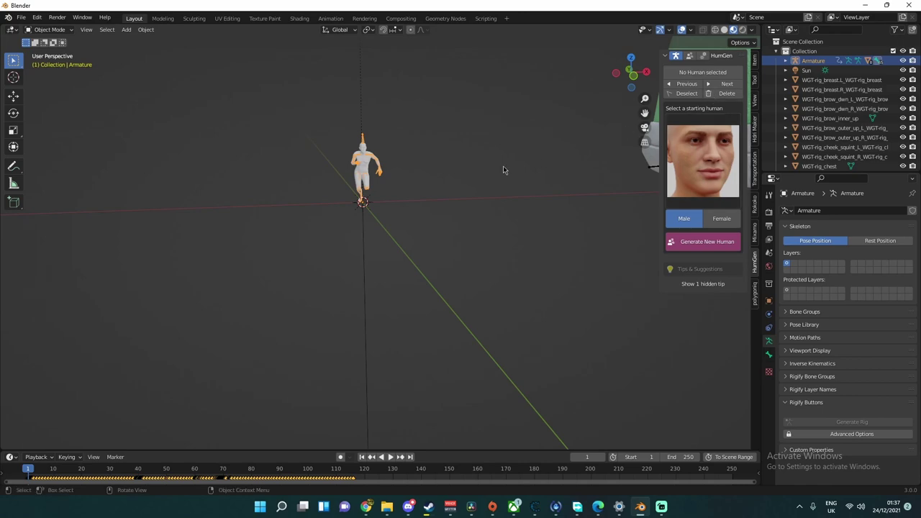
{"action": "key", "text": "KP_Decimal"}
Set the imported armature's X, Y and Z scale to 1
{"action": "middle_click_drag", "start_coordinate": [501, 160], "coordinate": [489, 223], "text": "shift"}
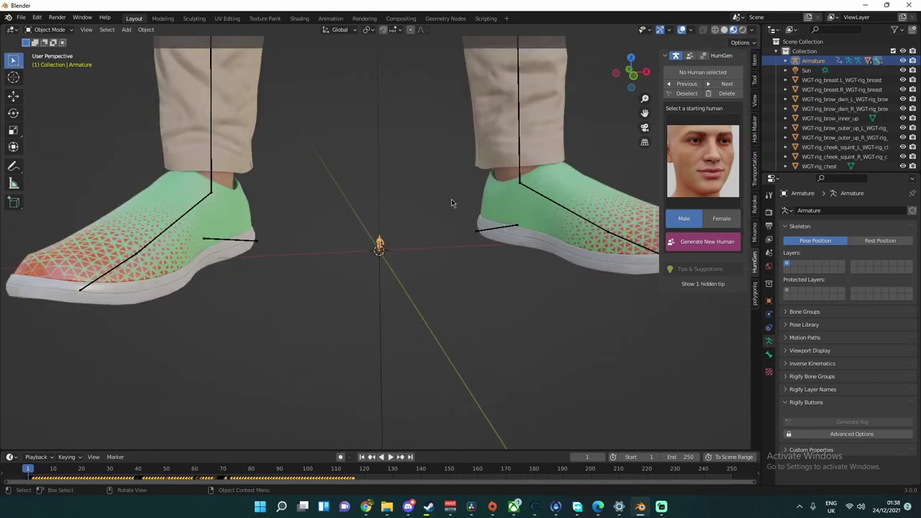
{"action": "scroll", "coordinate": [451, 198], "scroll_direction": "down", "scroll_amount": 10}
{"action": "middle_click_drag", "start_coordinate": [467, 231], "coordinate": [476, 228]}
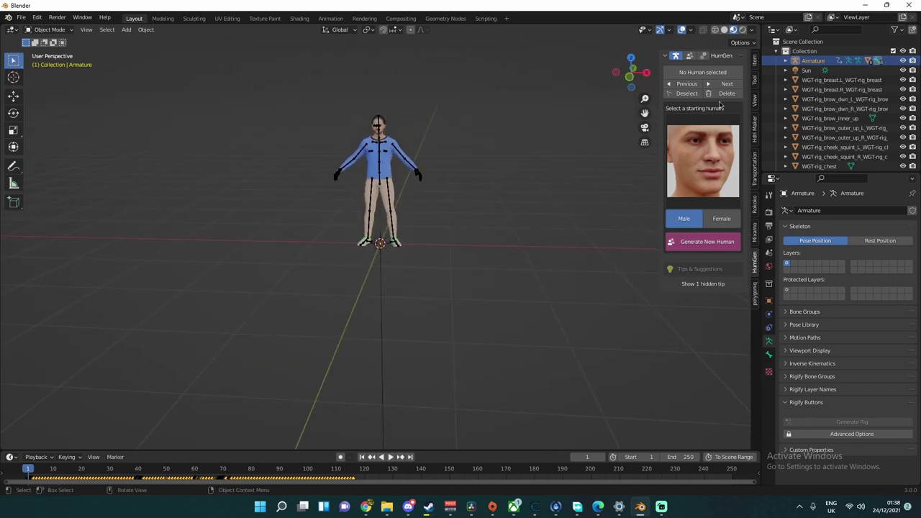
{"action": "left_click", "coordinate": [755, 61]}
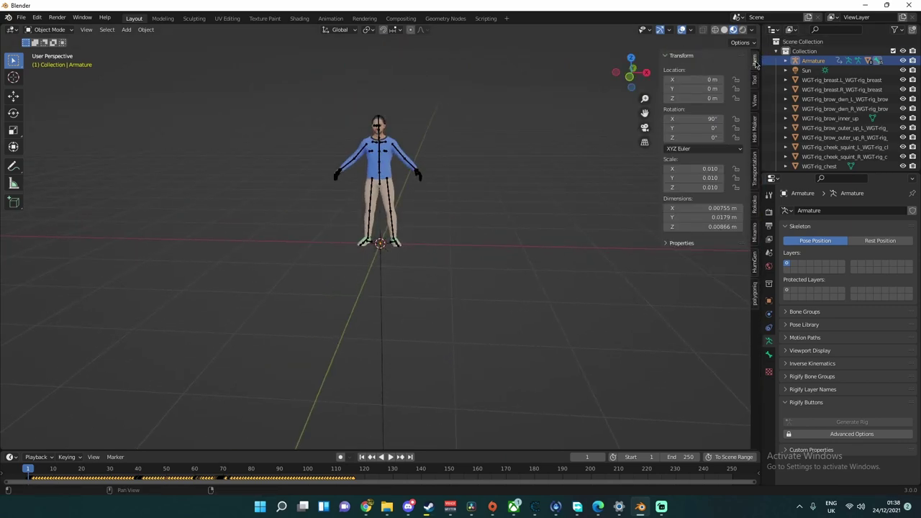
{"action": "left_click", "coordinate": [692, 168]}
{"action": "type", "text": "1"}
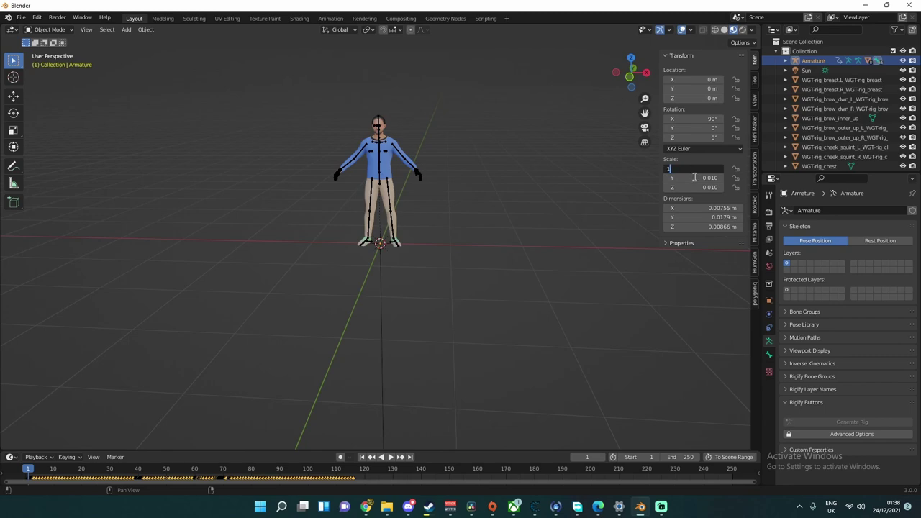
{"action": "key", "text": "Return"}
{"action": "left_click", "coordinate": [692, 178]}
{"action": "type", "text": "1"}
{"action": "key", "text": "Return"}
{"action": "left_click", "coordinate": [697, 187]}
{"action": "type", "text": "1"}
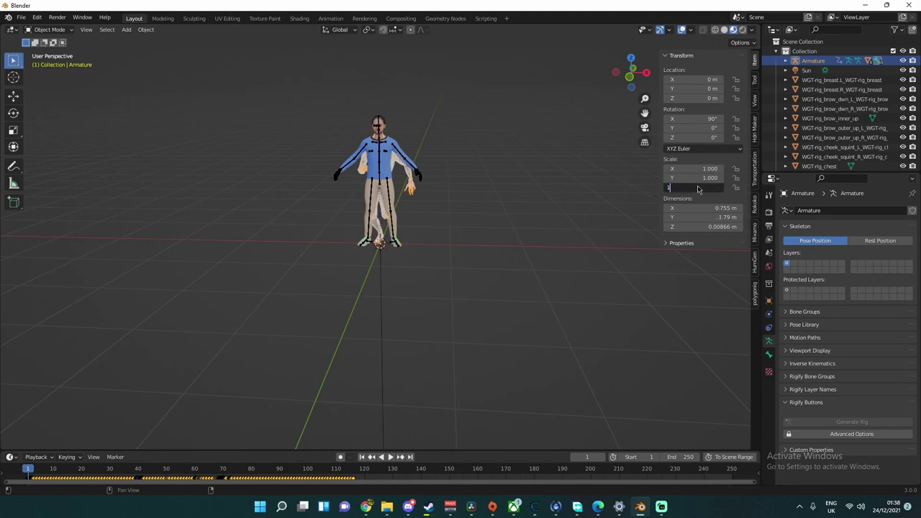
{"action": "key", "text": "Return"}
Move the imported armature beside the HumGen human, to about -2.75 m along the X axis
{"action": "middle_click_drag", "start_coordinate": [489, 189], "coordinate": [335, 148]}
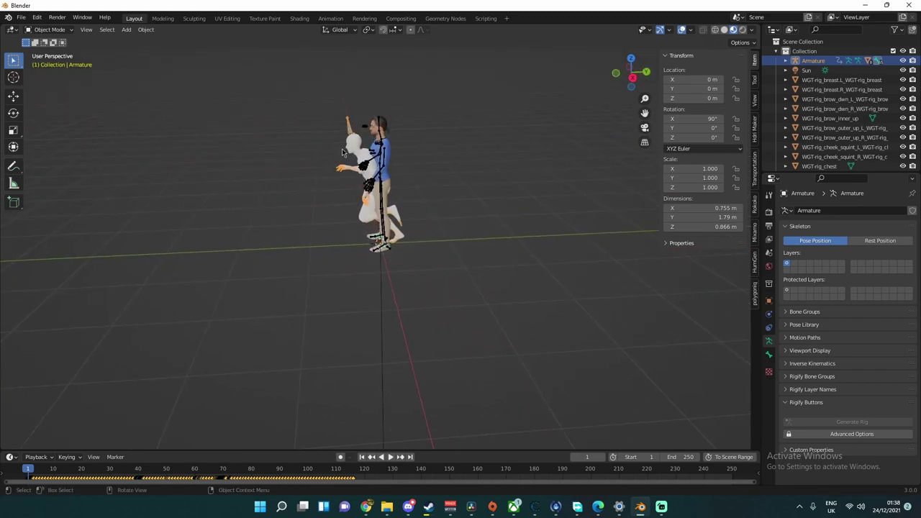
{"action": "middle_click_drag", "start_coordinate": [371, 133], "coordinate": [401, 184]}
{"action": "key", "text": "g"}
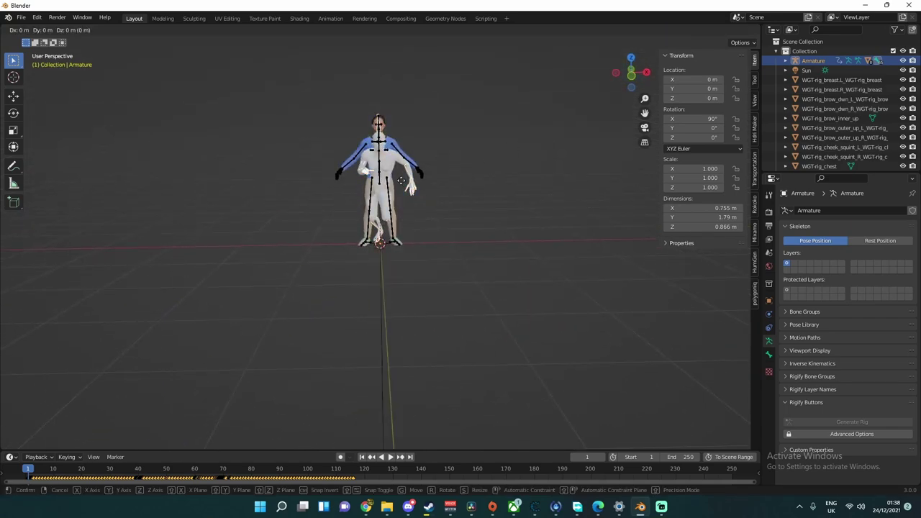
{"action": "left_click", "coordinate": [275, 177]}
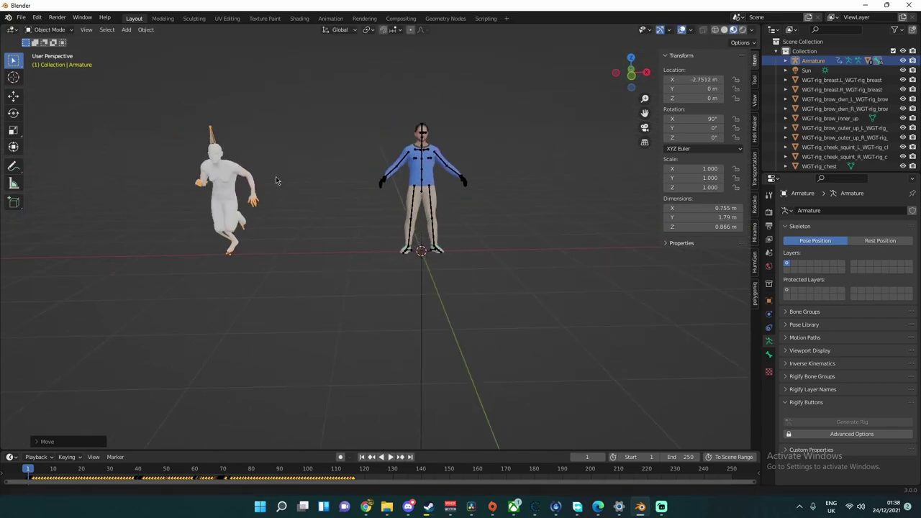
Select the body mesh of the imported Mixamo character
{"action": "scroll", "coordinate": [276, 176], "scroll_direction": "up", "scroll_amount": 3}
{"action": "middle_click_drag", "start_coordinate": [273, 177], "coordinate": [443, 230], "text": "shift"}
{"action": "scroll", "coordinate": [489, 243], "scroll_direction": "up", "scroll_amount": 3}
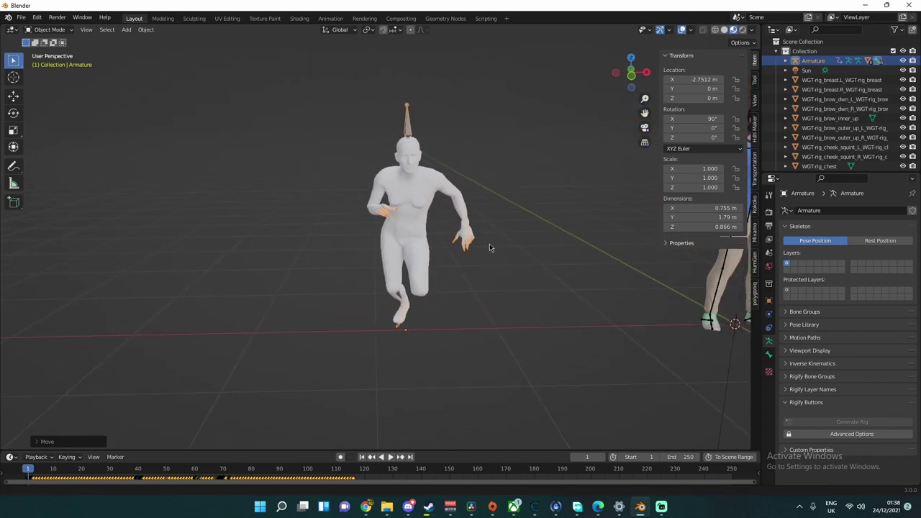
{"action": "middle_click_drag", "start_coordinate": [569, 243], "coordinate": [521, 256], "text": "shift"}
{"action": "left_click", "coordinate": [373, 172]}
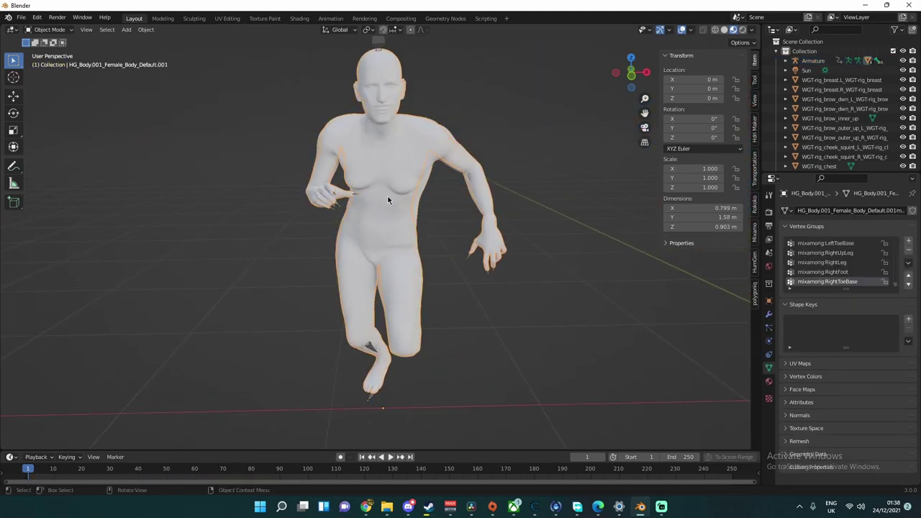
Delete the duplicate HG_Body.001_Female_Body_Default.001 mesh from the imported character and select its remaining body mesh
{"action": "left_click", "coordinate": [392, 191]}
{"action": "left_click", "coordinate": [397, 186]}
{"action": "middle_click_drag", "start_coordinate": [400, 196], "coordinate": [402, 147]}
{"action": "key", "text": "Delete"}
{"action": "left_click", "coordinate": [373, 202]}
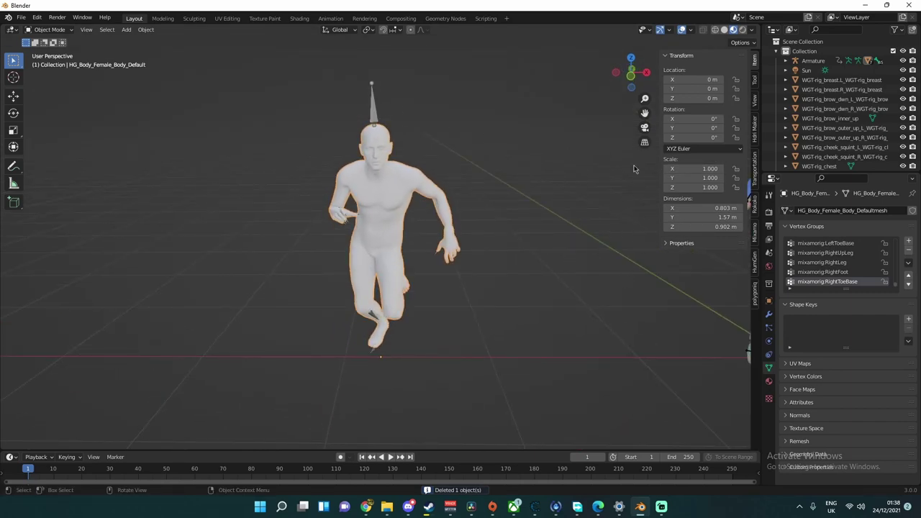
Bring up the Rokoko Studio Live settings and select the imported character's armature
{"action": "left_click", "coordinate": [753, 203]}
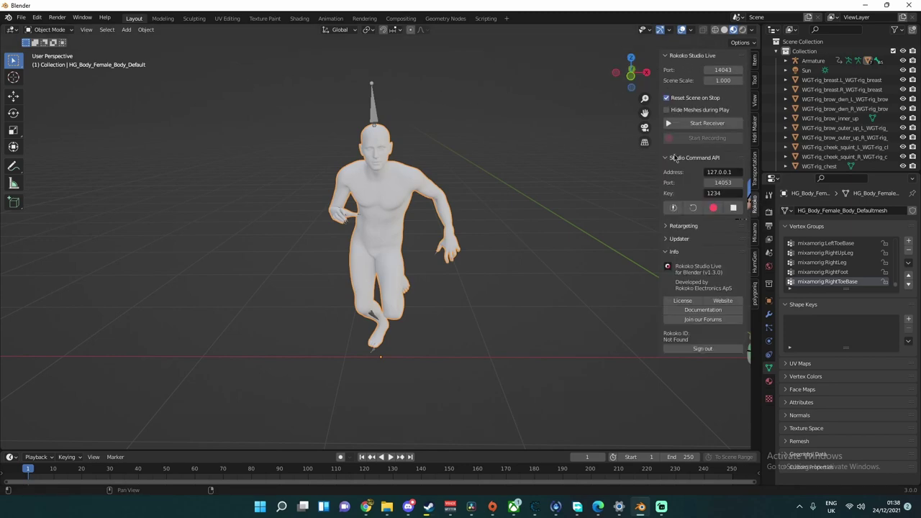
{"action": "left_click", "coordinate": [36, 17]}
{"action": "left_click", "coordinate": [475, 177]}
{"action": "left_click", "coordinate": [368, 120]}
{"action": "left_click", "coordinate": [503, 187]}
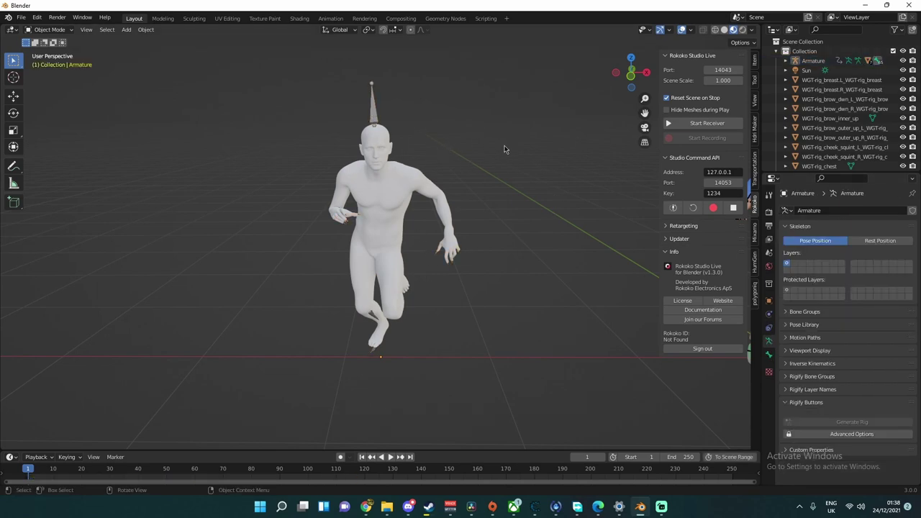
In Rokoko's retargeting settings, pick the imported Armature as the source and the HumGen human's rig as the target
{"action": "middle_click_drag", "start_coordinate": [519, 189], "coordinate": [391, 180], "text": "shift"}
{"action": "scroll", "coordinate": [431, 185], "scroll_direction": "down", "scroll_amount": 4}
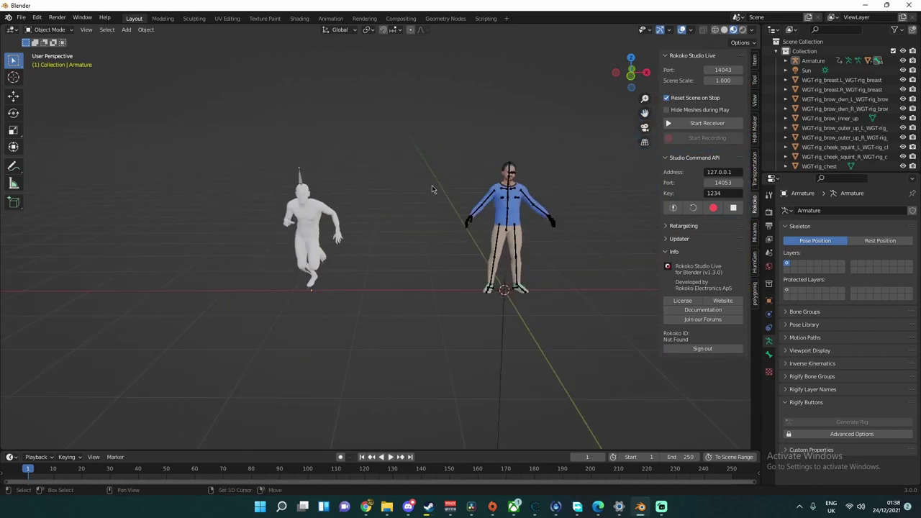
{"action": "middle_click_drag", "start_coordinate": [491, 214], "coordinate": [506, 216], "text": "shift"}
{"action": "left_click", "coordinate": [682, 225]}
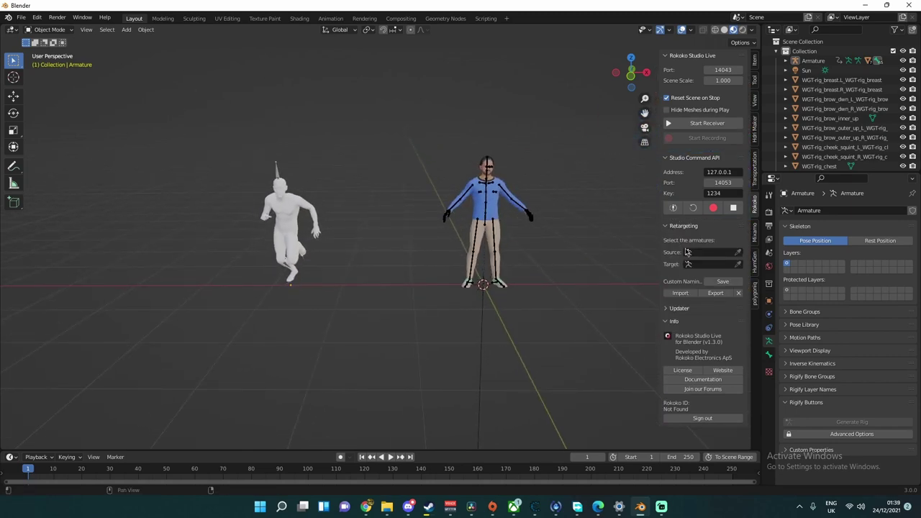
{"action": "left_click", "coordinate": [737, 251]}
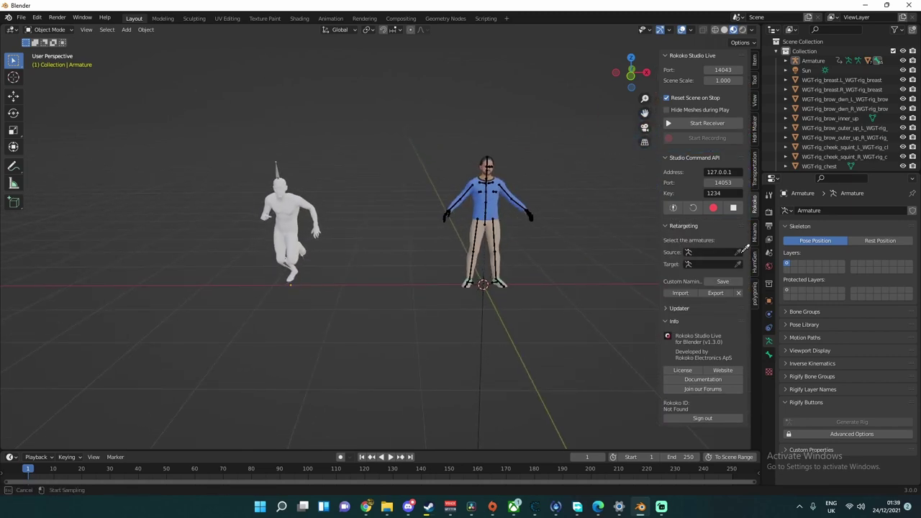
{"action": "left_click", "coordinate": [280, 175]}
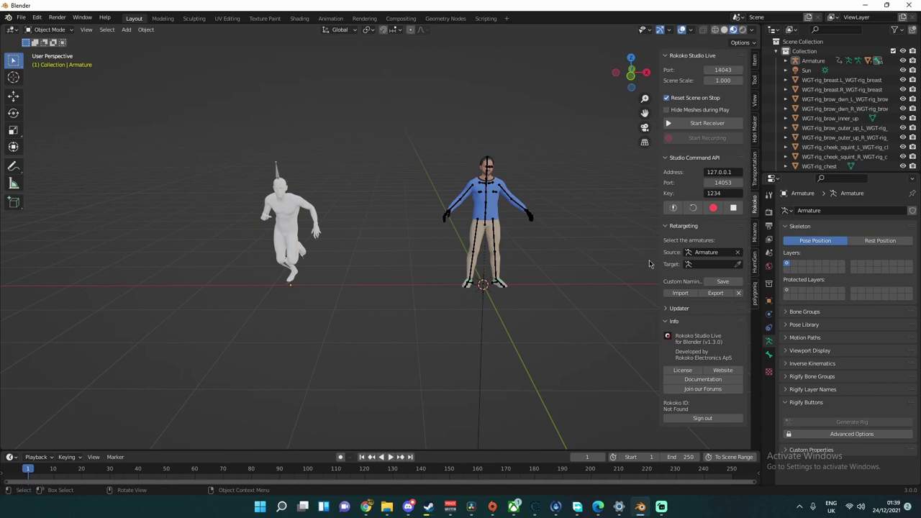
{"action": "left_click", "coordinate": [738, 264]}
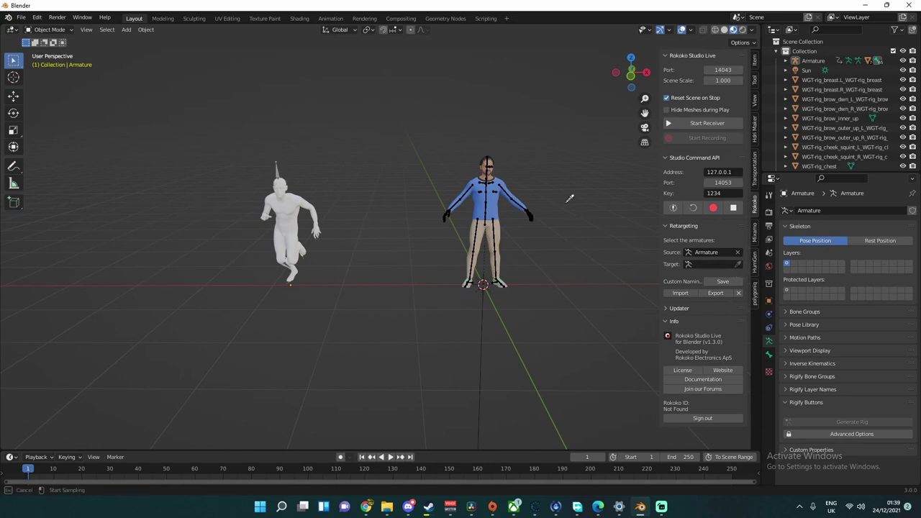
{"action": "left_click", "coordinate": [489, 160]}
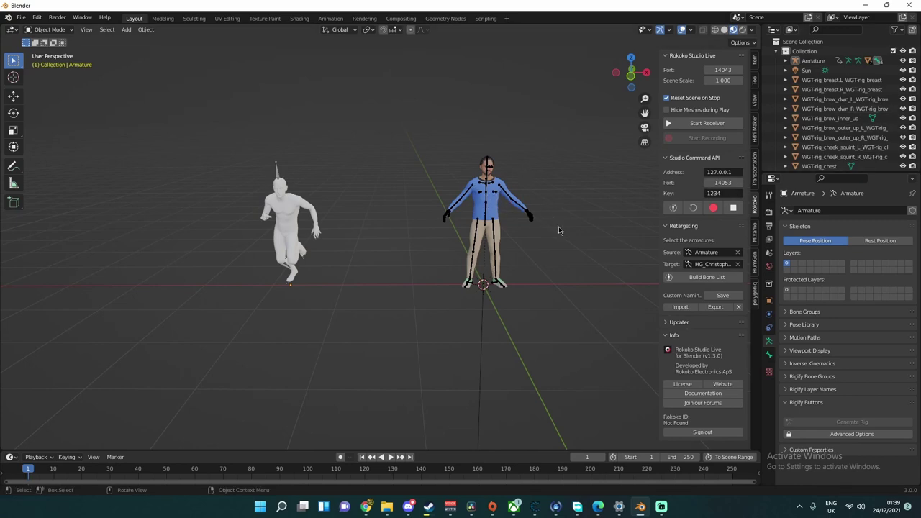
Build the retargeting bone list and check that each Mixamo bone is matched to a bone of the human's rig
{"action": "middle_click_drag", "start_coordinate": [559, 226], "coordinate": [541, 223], "text": "shift"}
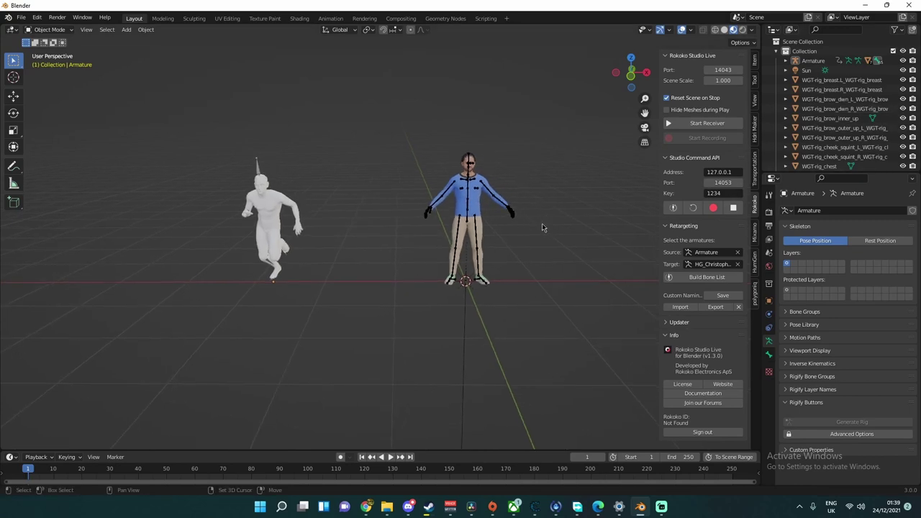
{"action": "left_click", "coordinate": [672, 278]}
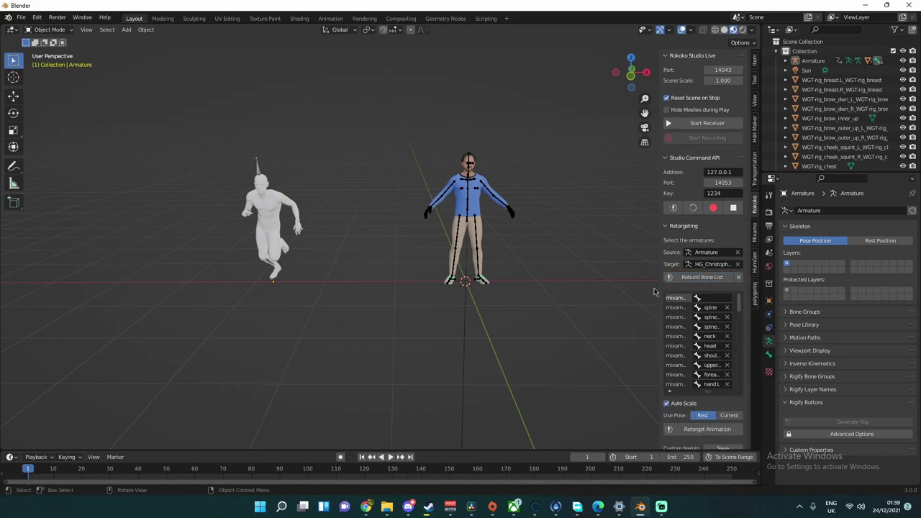
{"action": "left_click_drag", "start_coordinate": [661, 277], "coordinate": [514, 276]}
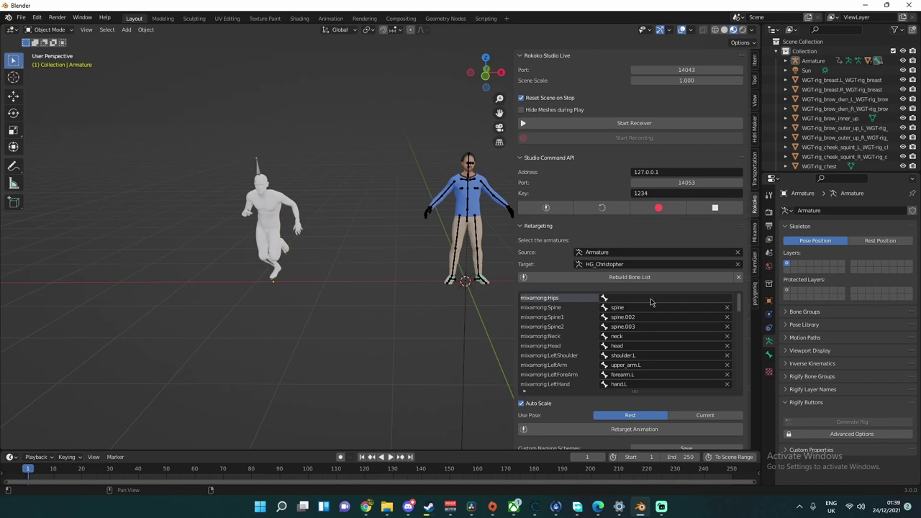
{"action": "scroll", "coordinate": [611, 302], "scroll_direction": "down", "scroll_amount": 15}
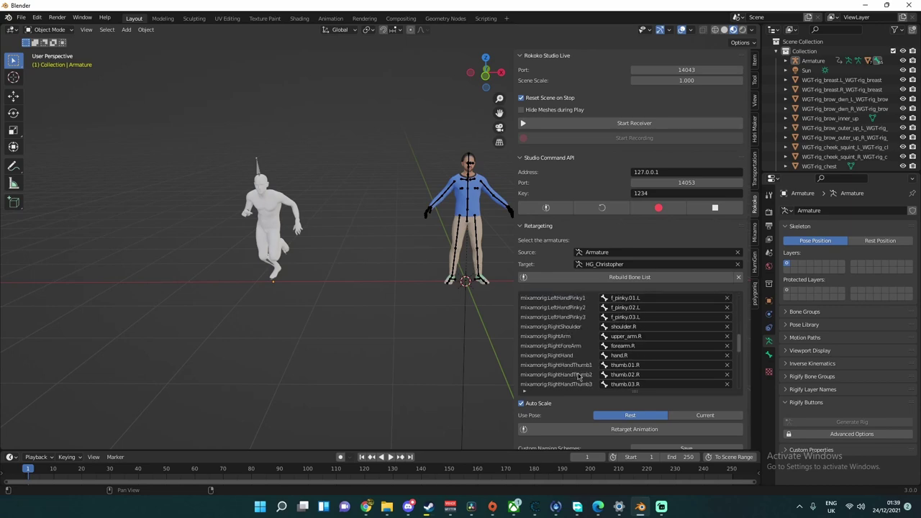
{"action": "scroll", "coordinate": [603, 365], "scroll_direction": "down", "scroll_amount": 11}
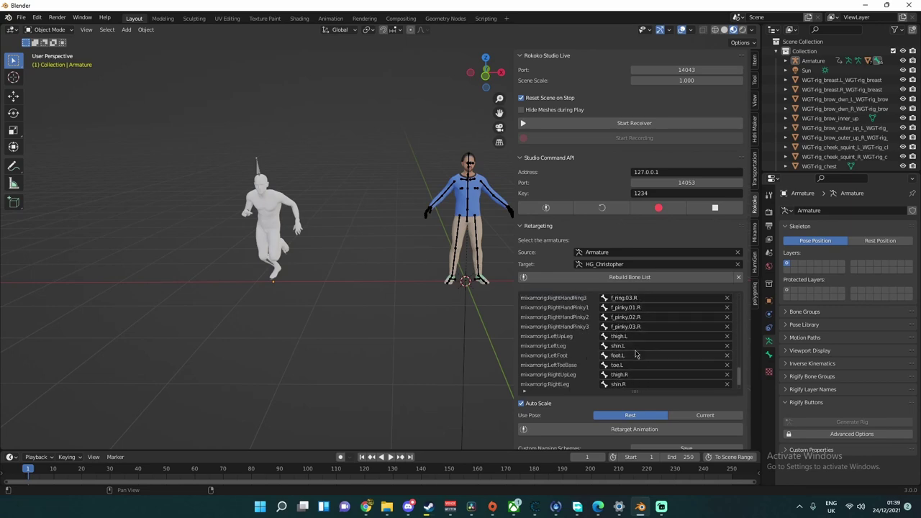
{"action": "left_click", "coordinate": [615, 374]}
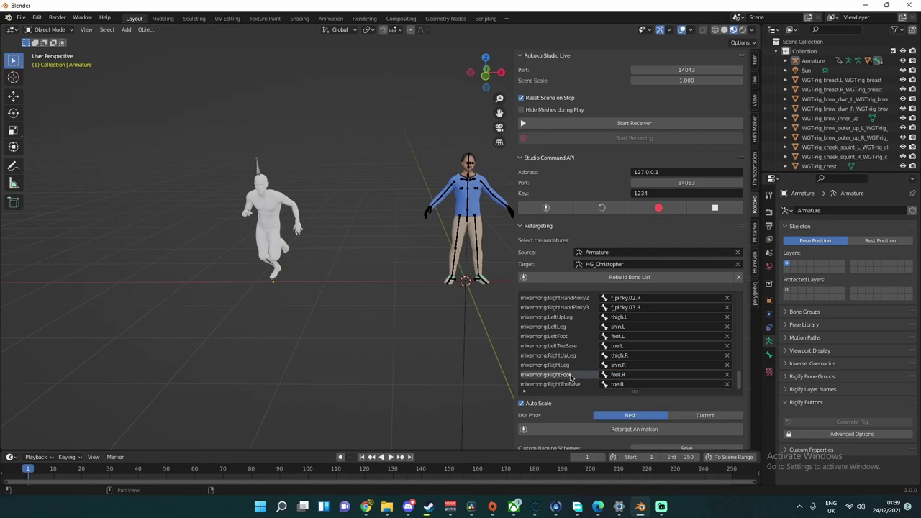
{"action": "left_click_drag", "start_coordinate": [513, 355], "coordinate": [615, 352]}
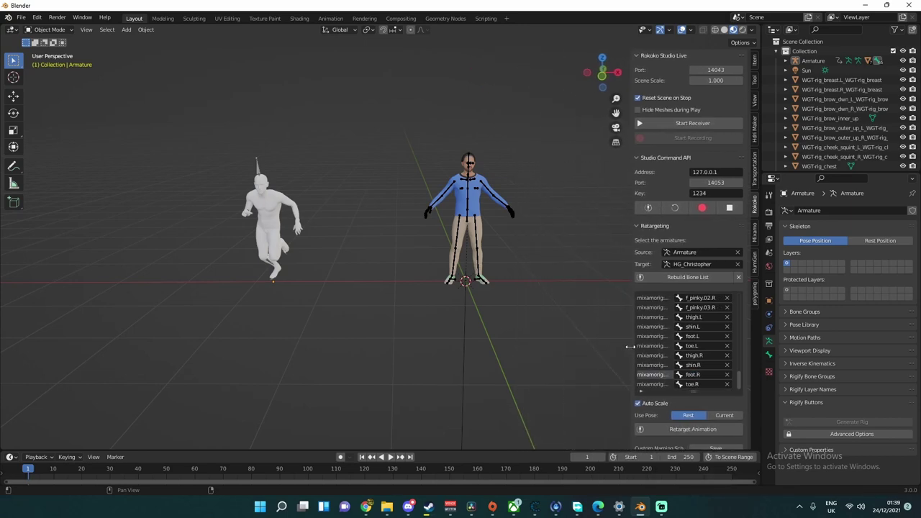
Retarget the animation onto the HumGen human and play it back beside the source character
{"action": "left_click", "coordinate": [631, 406]}
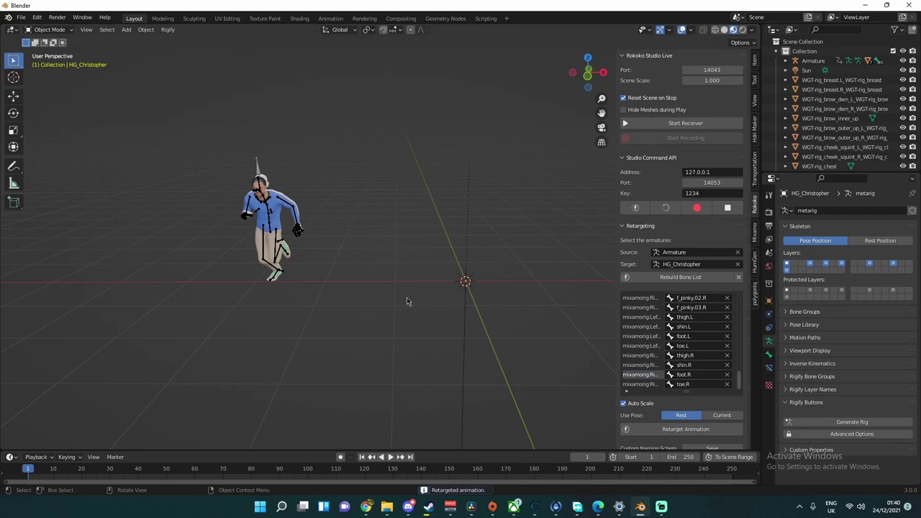
{"action": "middle_click_drag", "start_coordinate": [428, 296], "coordinate": [387, 316]}
{"action": "key", "text": "space"}
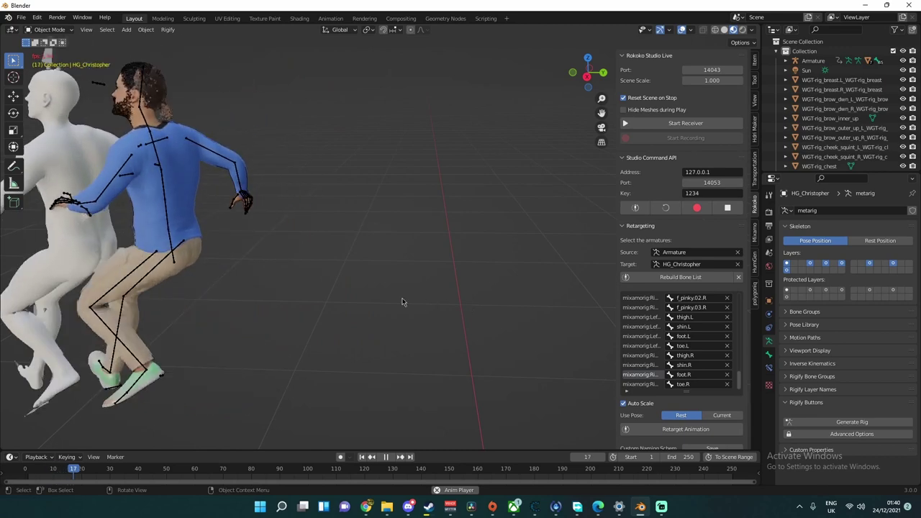
{"action": "scroll", "coordinate": [416, 301], "scroll_direction": "down", "scroll_amount": 5}
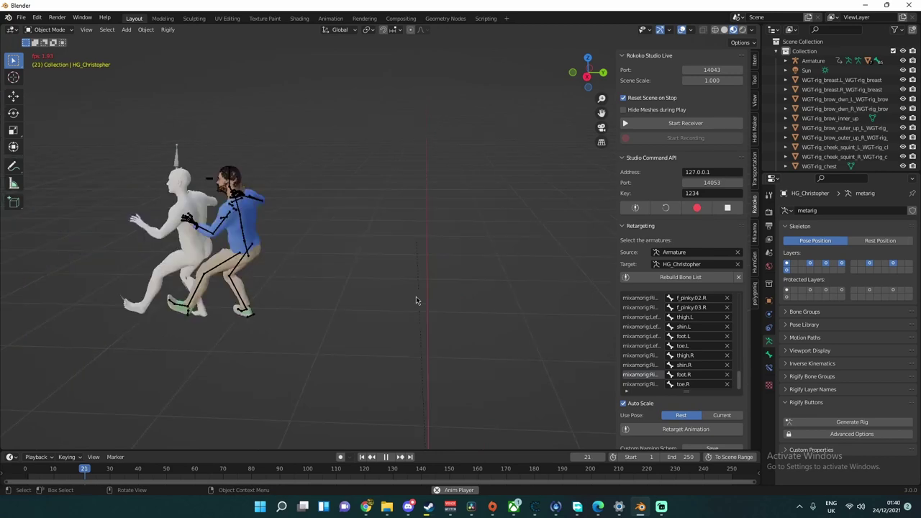
{"action": "middle_click_drag", "start_coordinate": [505, 303], "coordinate": [567, 292]}
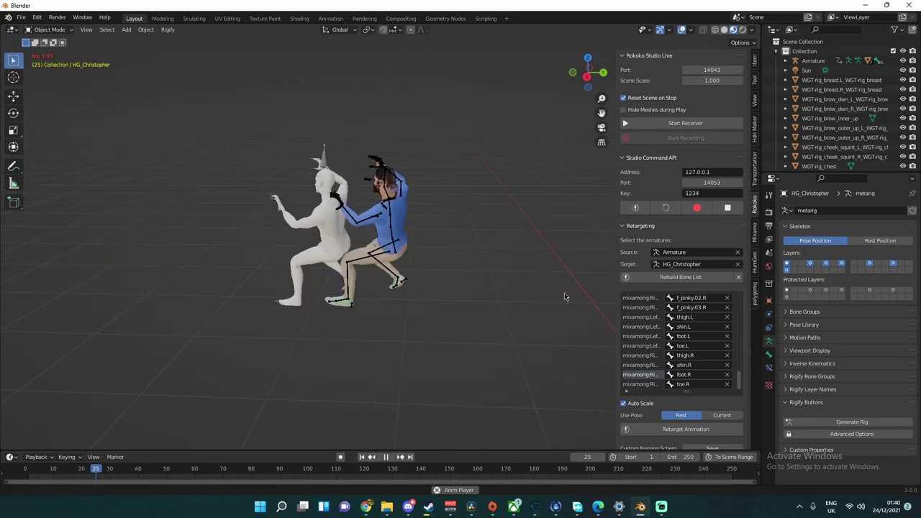
{"action": "key", "text": "space"}
Delete the white source character together with its leftover eye and teeth meshes
{"action": "left_click", "coordinate": [341, 146]}
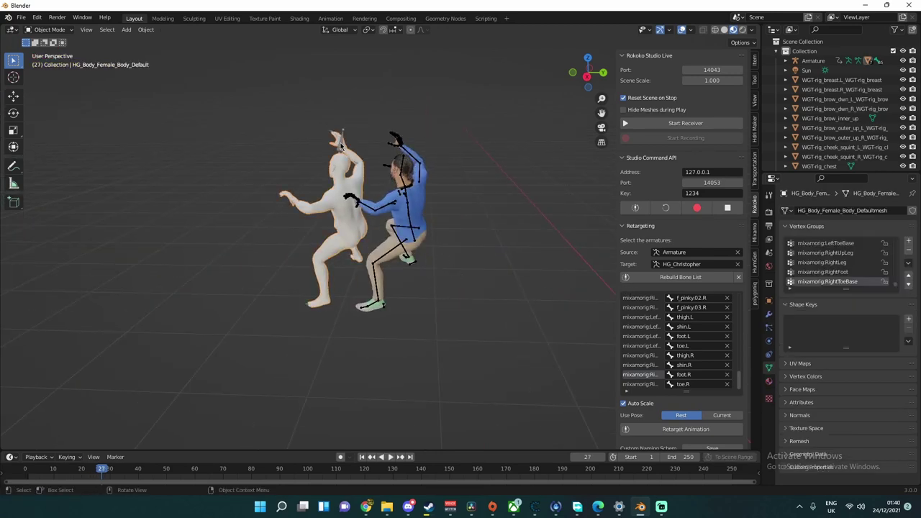
{"action": "key", "text": "Delete"}
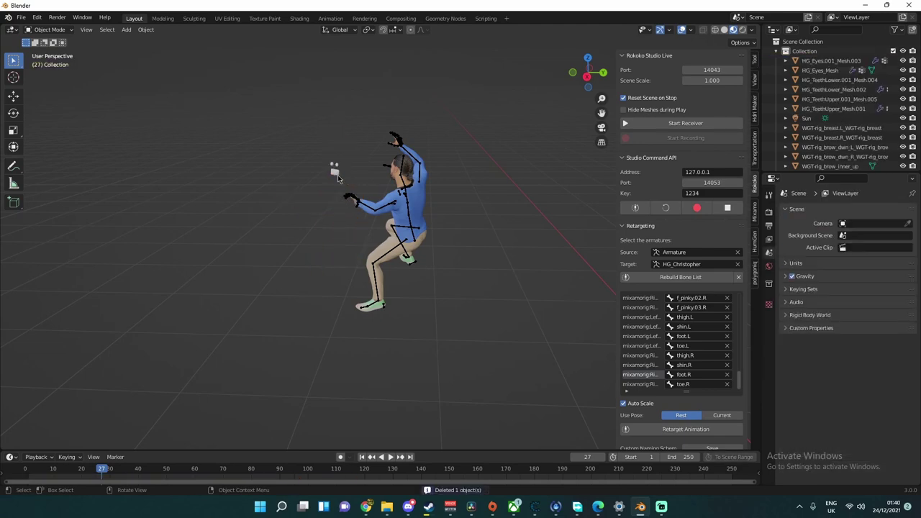
{"action": "left_click_drag", "start_coordinate": [318, 138], "coordinate": [342, 185]}
{"action": "key", "text": "Delete"}
Switch the viewport to solid shading and play back the human's animation briefly
{"action": "key", "text": "space"}
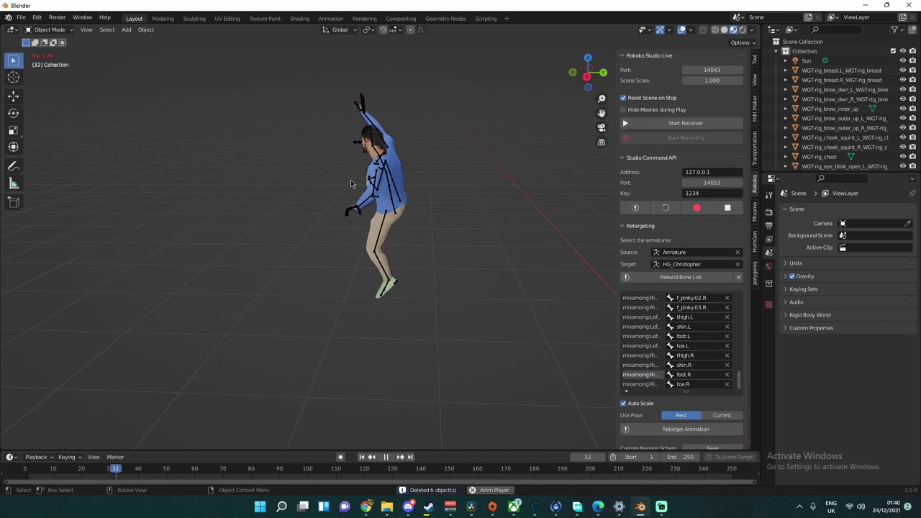
{"action": "key", "text": "space"}
{"action": "middle_click_drag", "start_coordinate": [333, 213], "coordinate": [526, 184]}
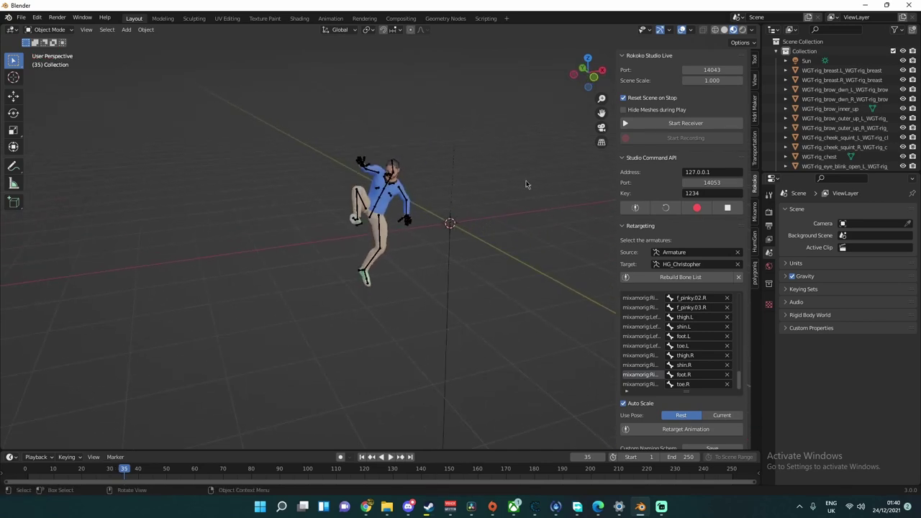
{"action": "left_click", "coordinate": [724, 30]}
{"action": "key", "text": "space"}
{"action": "key", "text": "space"}
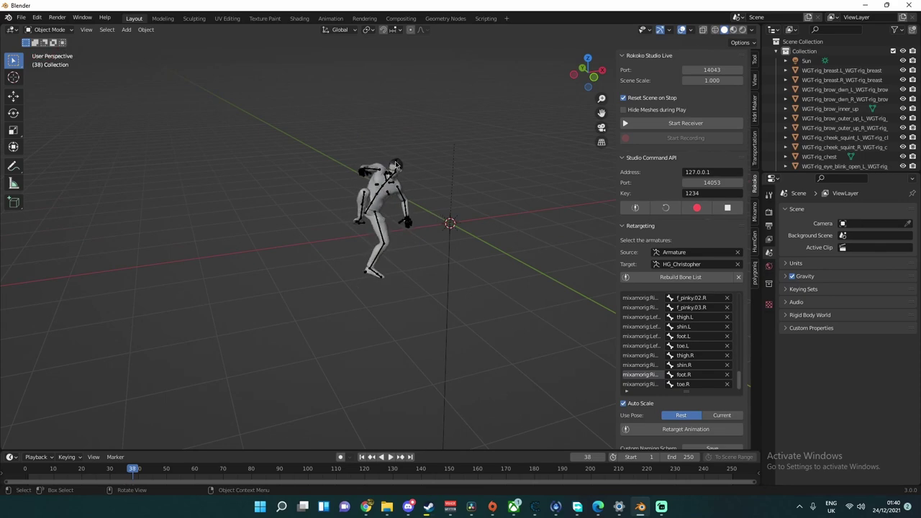
Select the human's rig and look for the scene's output format settings containing the frame rate
{"action": "left_click", "coordinate": [398, 166]}
{"action": "left_click", "coordinate": [768, 267]}
{"action": "left_click", "coordinate": [769, 285]}
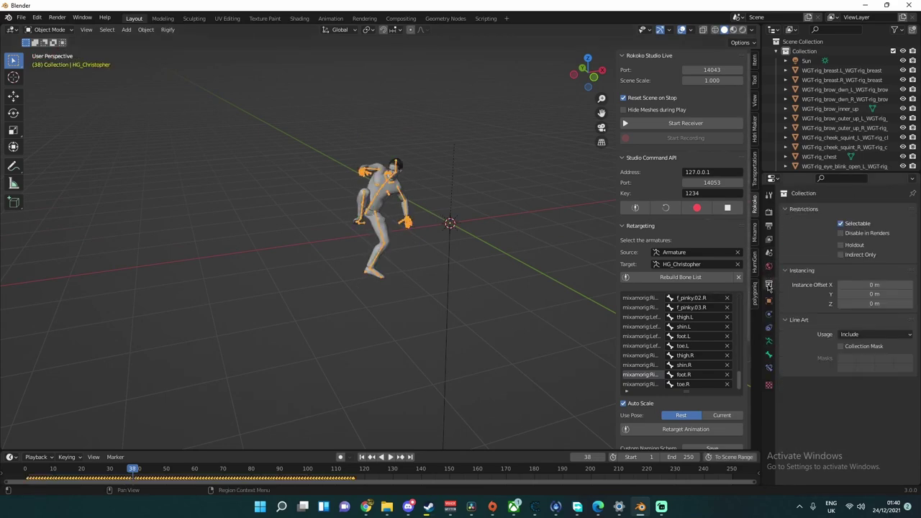
{"action": "left_click", "coordinate": [770, 301]}
{"action": "left_click", "coordinate": [769, 327]}
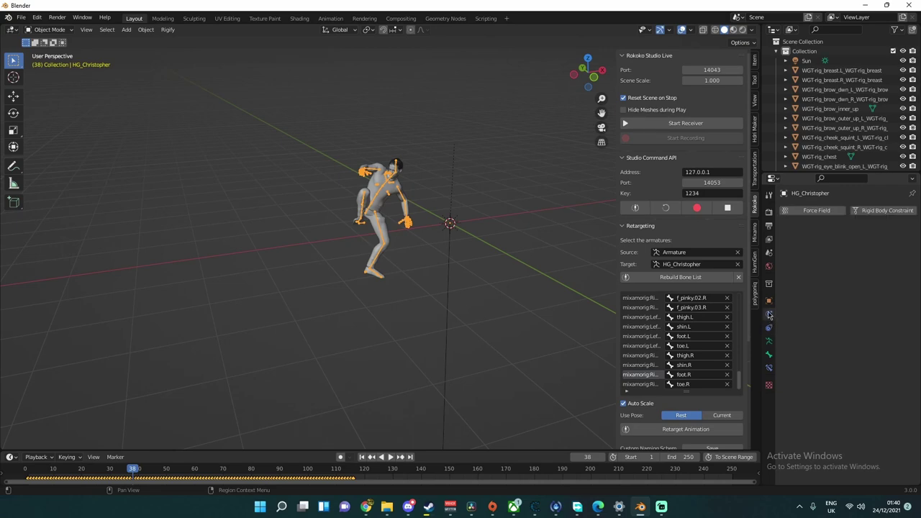
{"action": "left_click", "coordinate": [769, 301]}
{"action": "scroll", "coordinate": [801, 371], "scroll_direction": "down", "scroll_amount": 1}
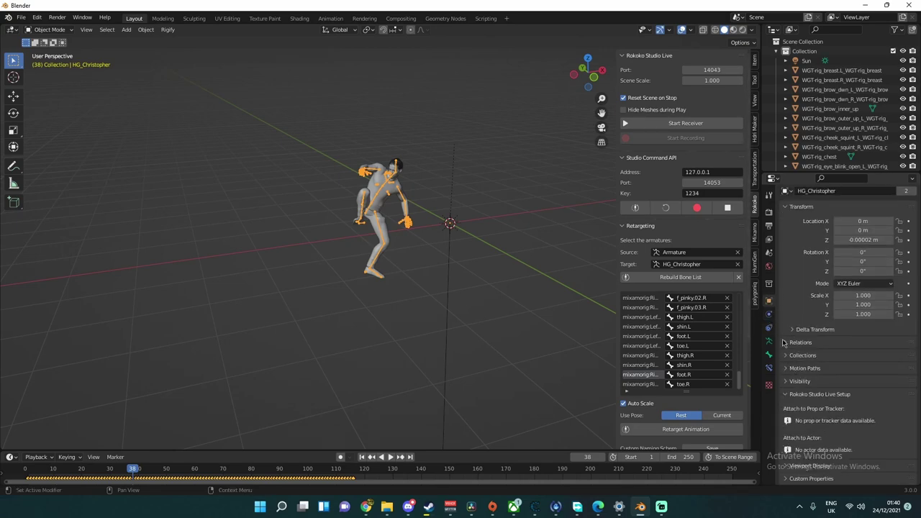
{"action": "left_click", "coordinate": [769, 341]}
{"action": "left_click", "coordinate": [769, 301]}
{"action": "left_click", "coordinate": [769, 267]}
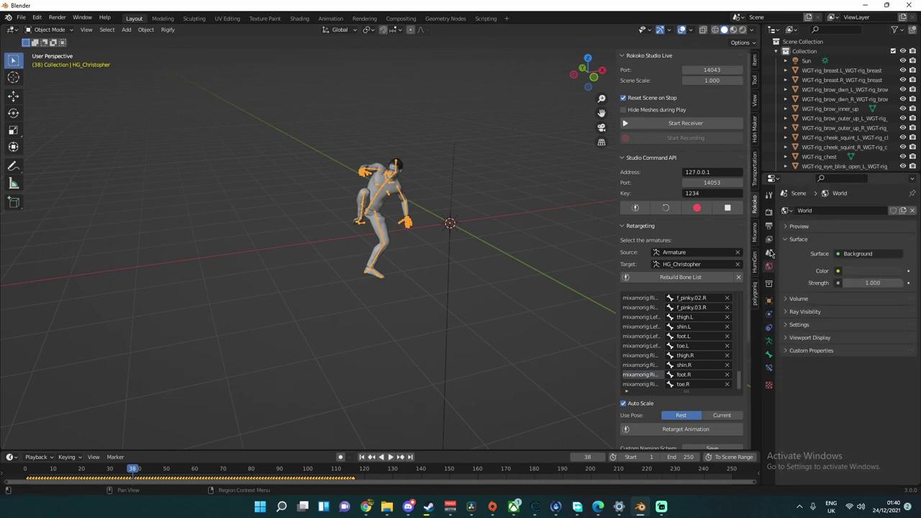
{"action": "left_click", "coordinate": [769, 252]}
{"action": "left_click", "coordinate": [769, 239]}
{"action": "left_click", "coordinate": [769, 225]}
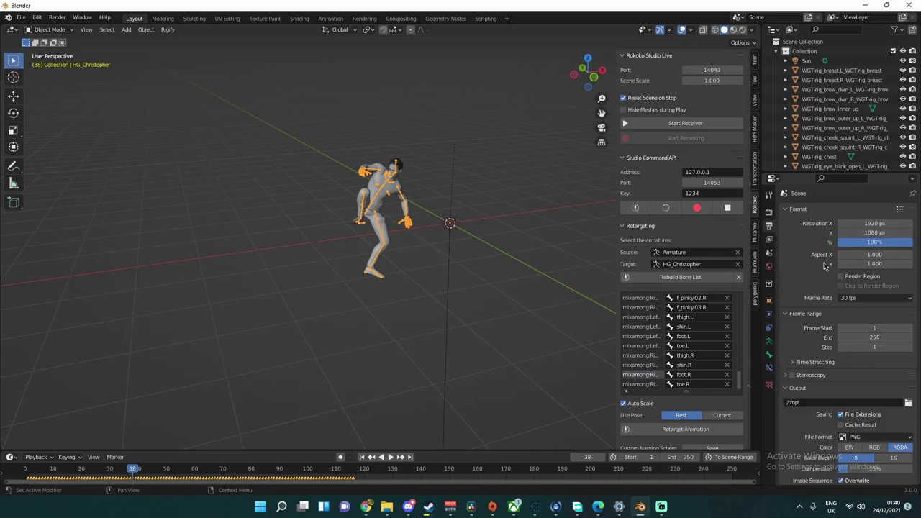
Try a frame rate of 24 fps for the scene and return it to 30 fps
{"action": "left_click", "coordinate": [867, 298]}
{"action": "left_click", "coordinate": [854, 321]}
{"action": "left_click", "coordinate": [867, 298]}
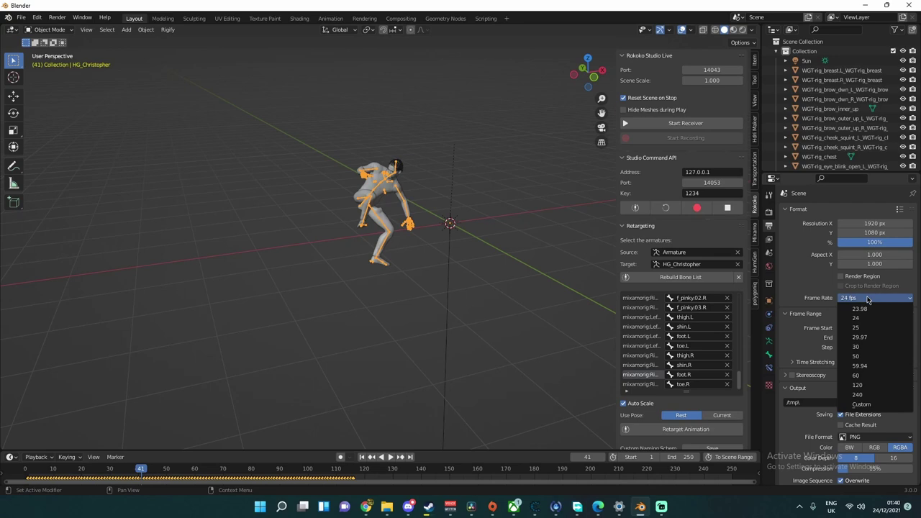
{"action": "left_click", "coordinate": [864, 347]}
Play back the climbing animation from another angle and move the timeline to frame 19
{"action": "left_click", "coordinate": [228, 309]}
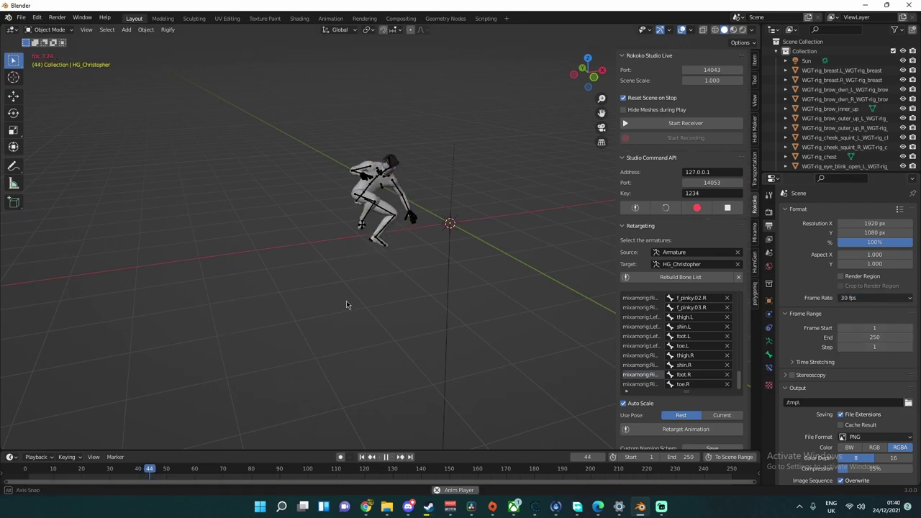
{"action": "middle_click_drag", "start_coordinate": [345, 304], "coordinate": [350, 304]}
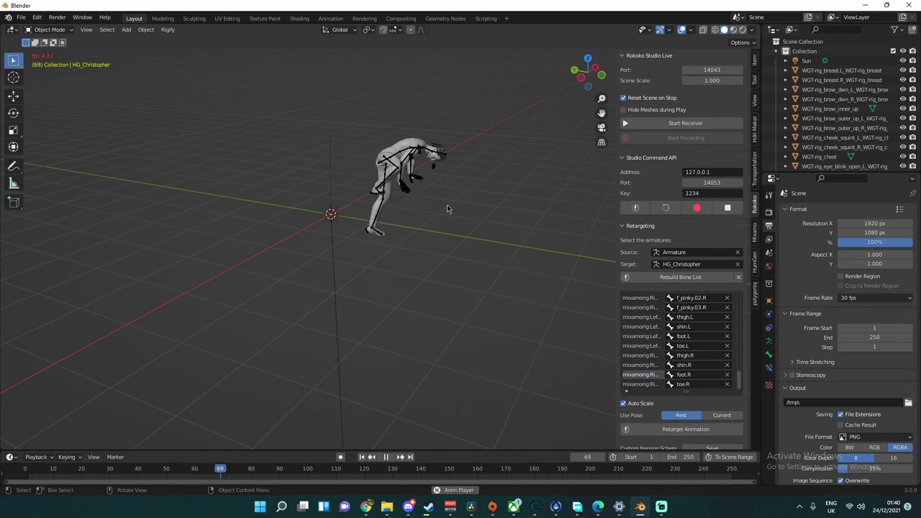
{"action": "key", "text": "space"}
{"action": "left_click_drag", "start_coordinate": [148, 472], "coordinate": [78, 471]}
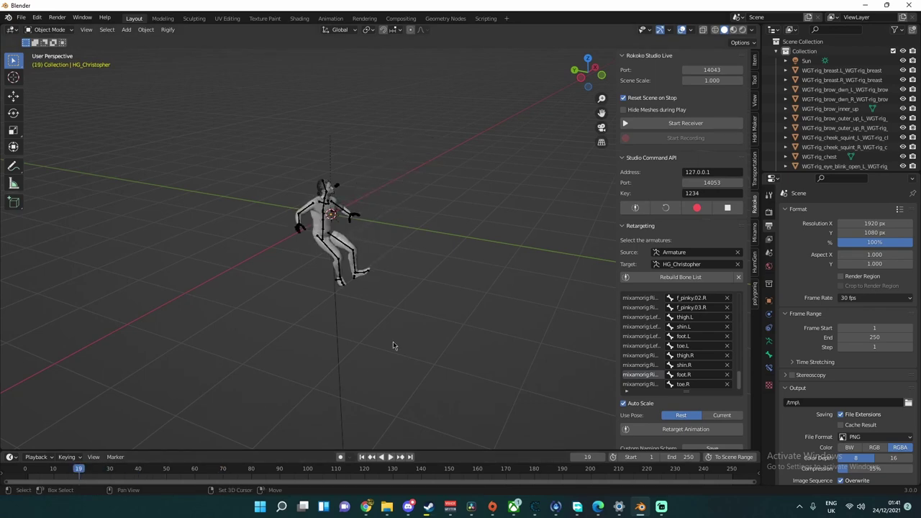
Add a cube mesh at the 3D cursor on the scene origin
{"action": "key", "text": "shift+a"}
{"action": "mouse_move", "coordinate": [378, 224]}
{"action": "left_click", "coordinate": [430, 233]}
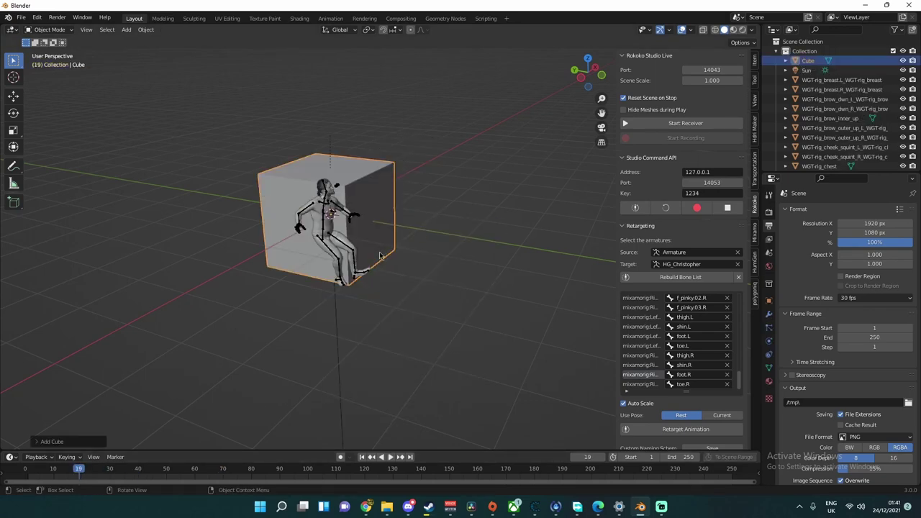
Move the cube along the X axis from the scene origin to the front of the human
{"action": "key", "text": "g"}
{"action": "key", "text": "x"}
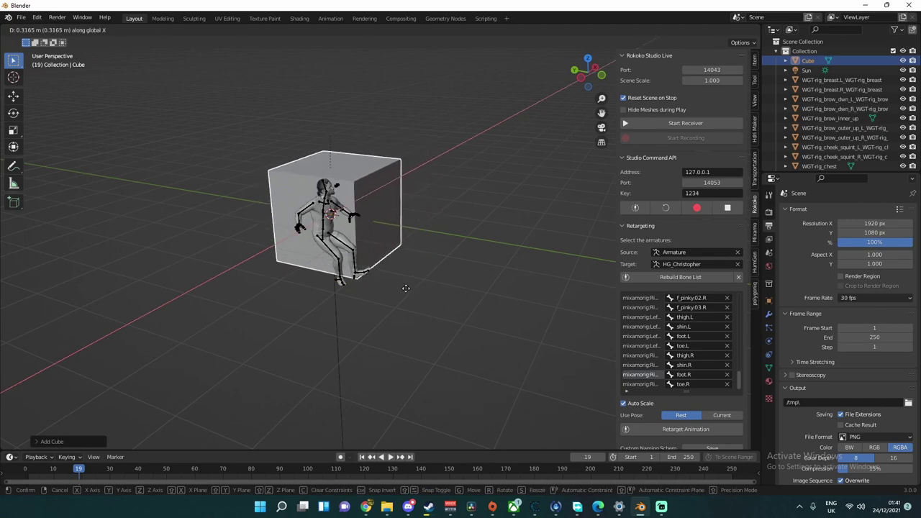
{"action": "left_click", "coordinate": [530, 341]}
{"action": "middle_click_drag", "start_coordinate": [530, 341], "coordinate": [420, 343]}
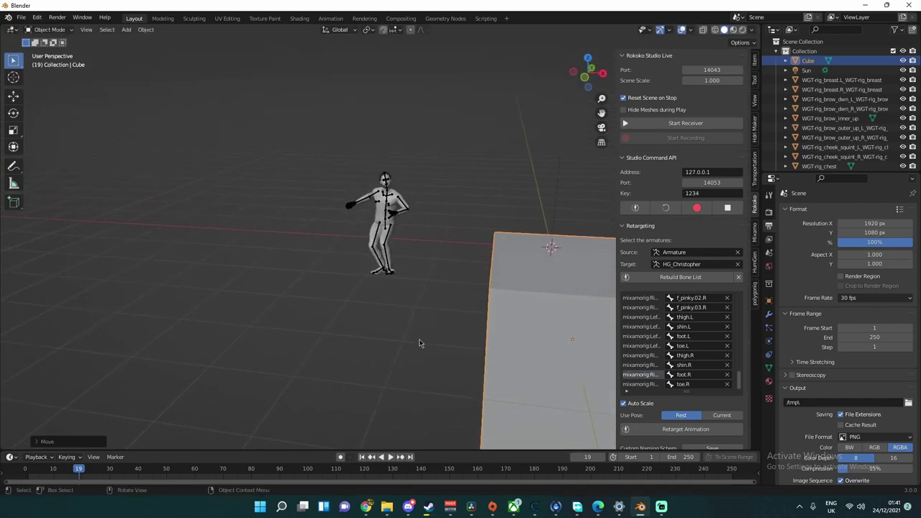
{"action": "key", "text": "g"}
{"action": "key", "text": "x"}
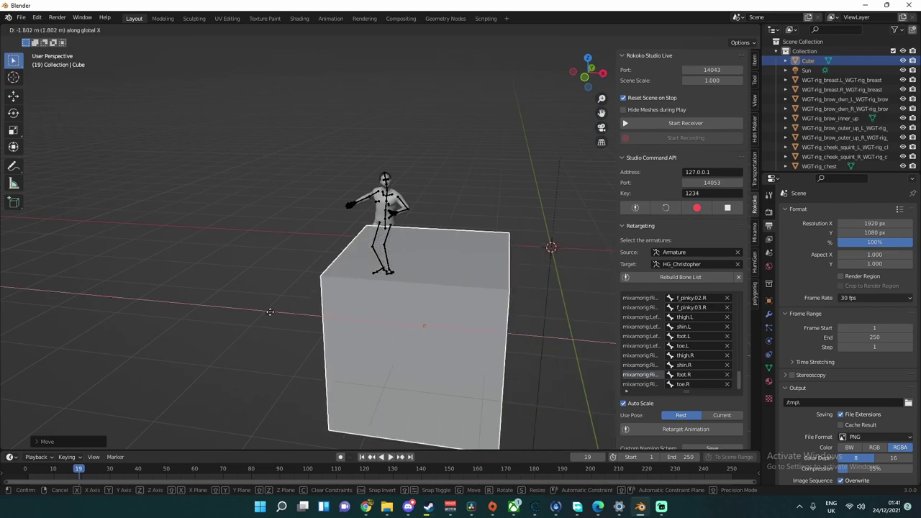
{"action": "left_click", "coordinate": [300, 291]}
Fine-tune the cube's X position so one face lines up just ahead of the human's hands
{"action": "middle_click_drag", "start_coordinate": [300, 292], "coordinate": [212, 287]}
{"action": "key", "text": "g"}
{"action": "key", "text": "x"}
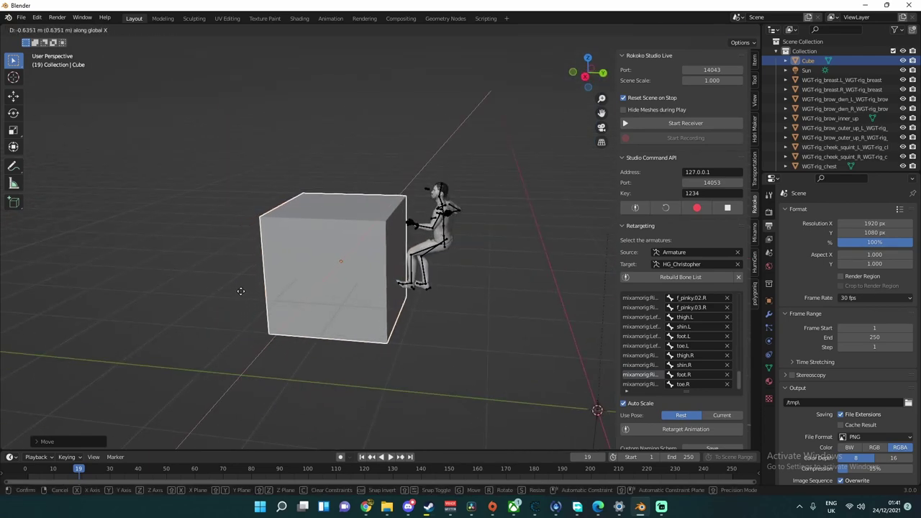
{"action": "left_click", "coordinate": [208, 344]}
{"action": "middle_click_drag", "start_coordinate": [218, 340], "coordinate": [271, 346]}
{"action": "key", "text": "g"}
{"action": "key", "text": "x"}
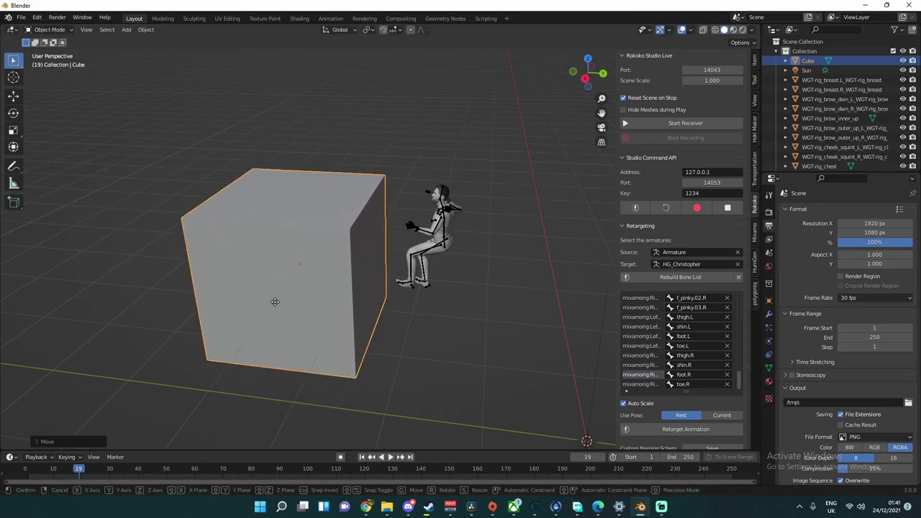
{"action": "left_click", "coordinate": [305, 311]}
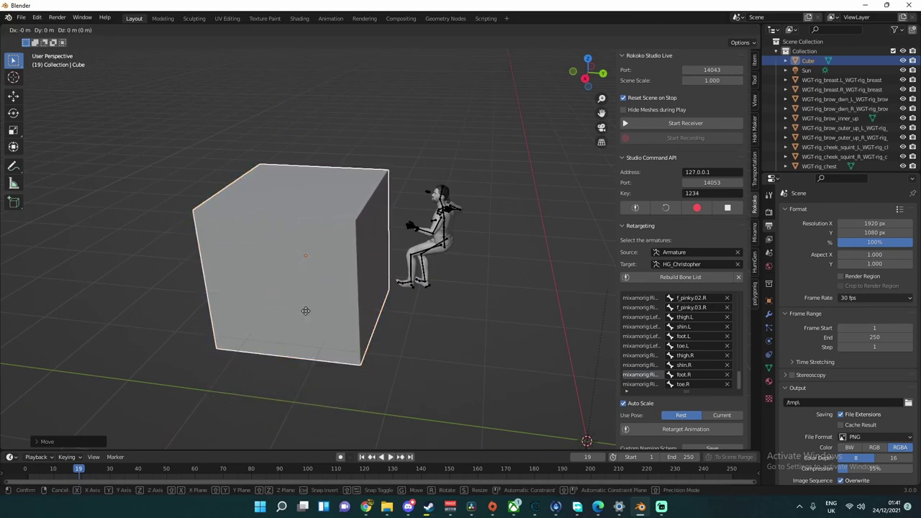
{"action": "mouse_move", "coordinate": [308, 312]}
{"action": "middle_mouse_down"}
{"action": "mouse_move", "coordinate": [407, 322]}
{"action": "mouse_move", "coordinate": [292, 311]}
{"action": "mouse_move", "coordinate": [311, 305]}
{"action": "middle_mouse_up"}
Play the climbing animation while shifting the cube along the Y axis under the human's climb, and stop at frame 110
{"action": "key", "text": "space"}
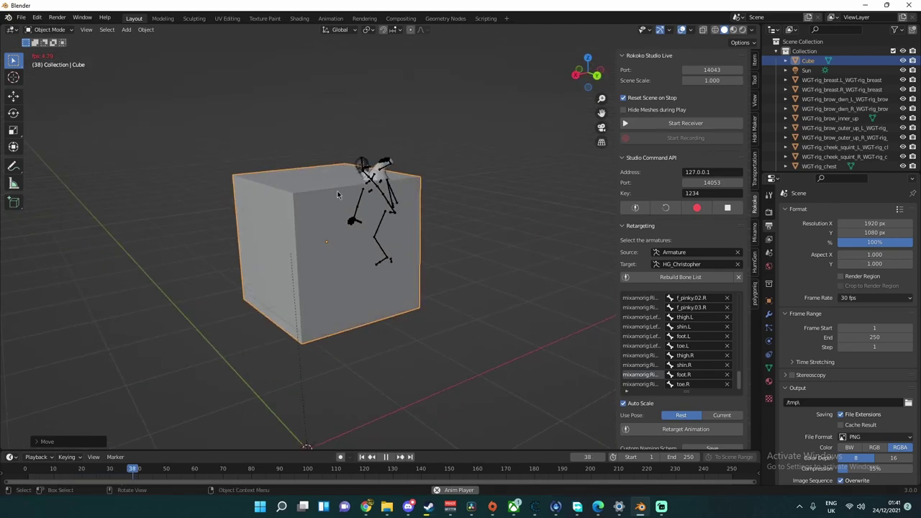
{"action": "key", "text": "g"}
{"action": "key", "text": "x"}
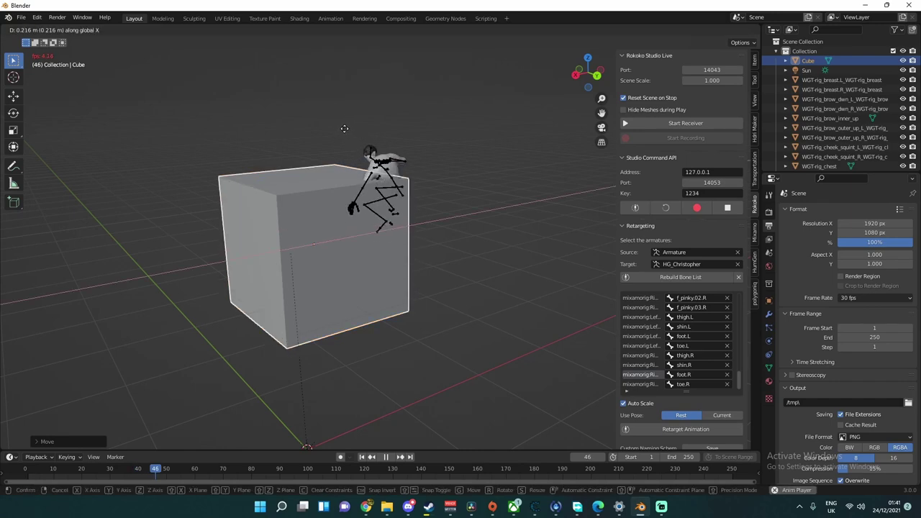
{"action": "key", "text": "y"}
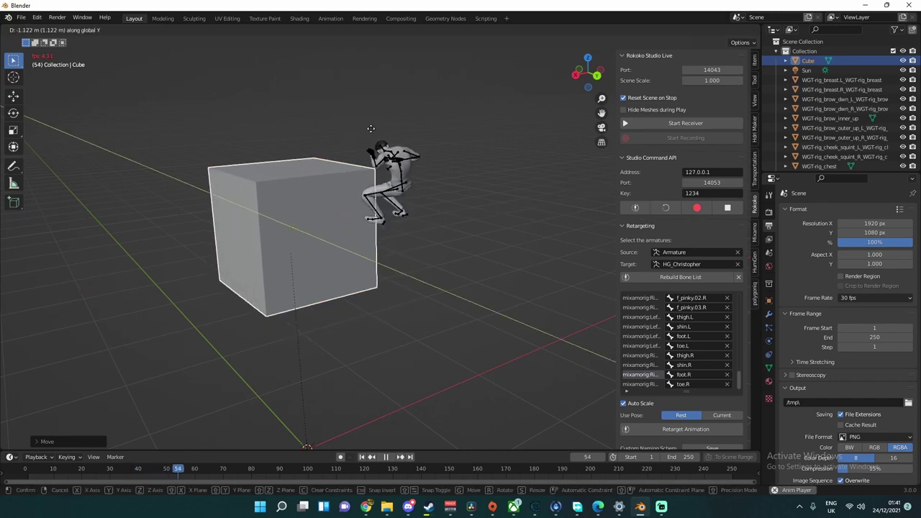
{"action": "left_click", "coordinate": [375, 134]}
{"action": "middle_click_drag", "start_coordinate": [419, 144], "coordinate": [537, 138]}
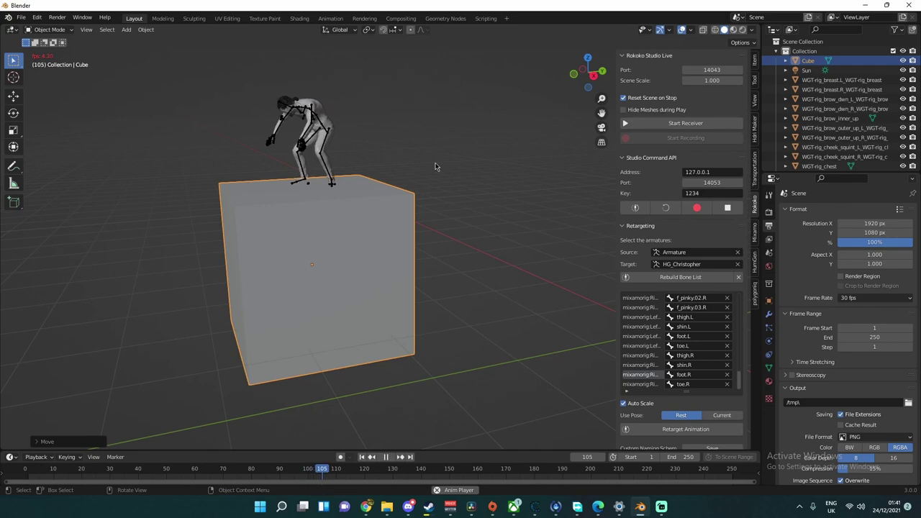
{"action": "key", "text": "space"}
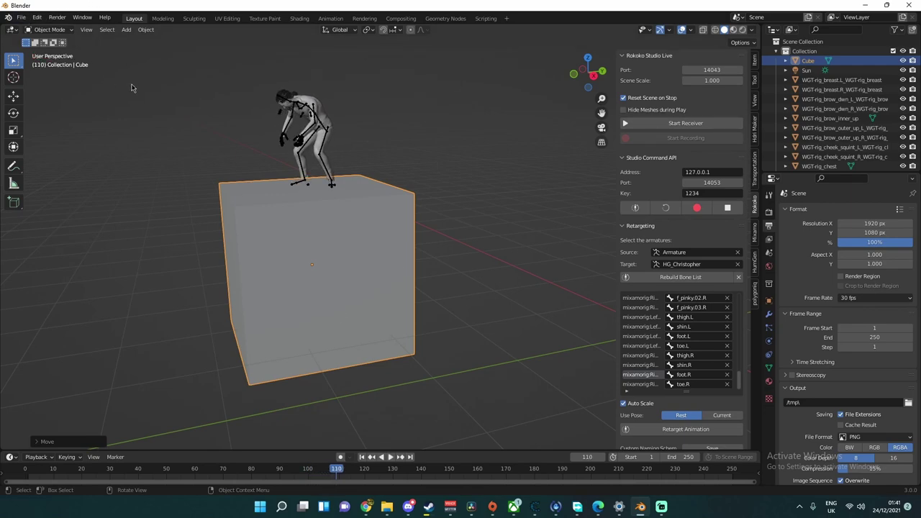
Import the FBX file Capoeira (1).fbx from the Downloads folder
{"action": "left_click", "coordinate": [22, 19]}
{"action": "mouse_move", "coordinate": [59, 148]}
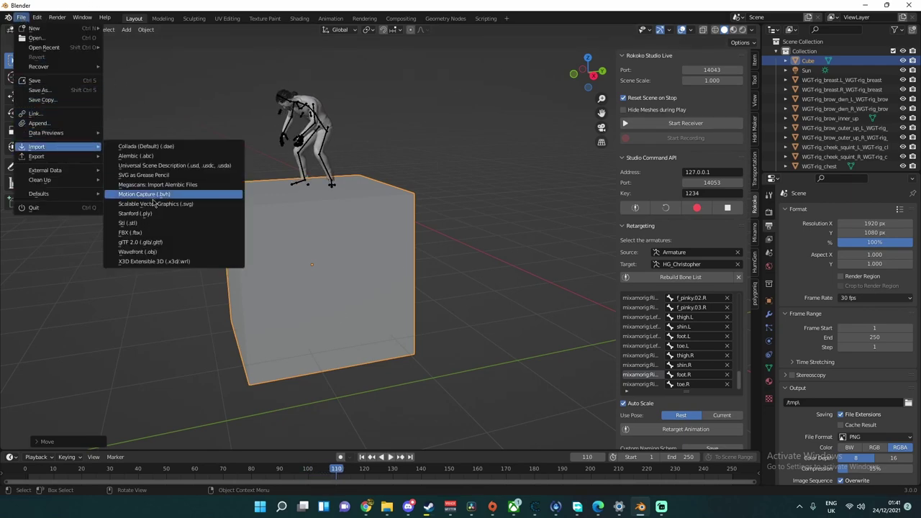
{"action": "left_click", "coordinate": [153, 233]}
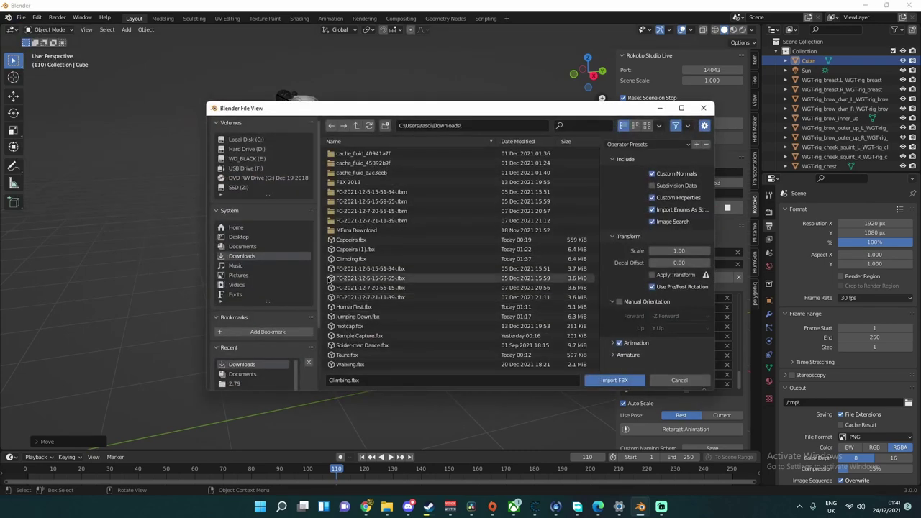
{"action": "left_click", "coordinate": [374, 250]}
{"action": "left_click", "coordinate": [604, 382]}
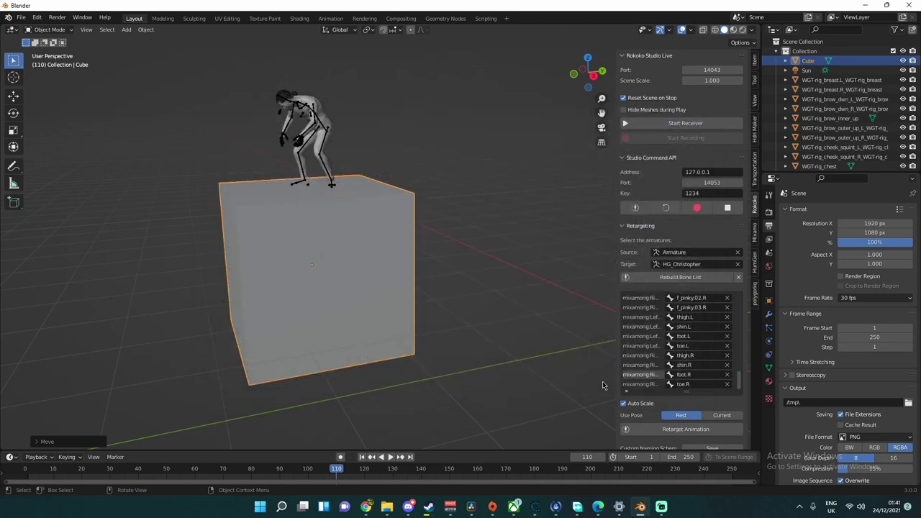
Set the imported Armature.001's scale to 1 on the X, Y and Z axes
{"action": "scroll", "coordinate": [467, 323], "scroll_direction": "down", "scroll_amount": 3}
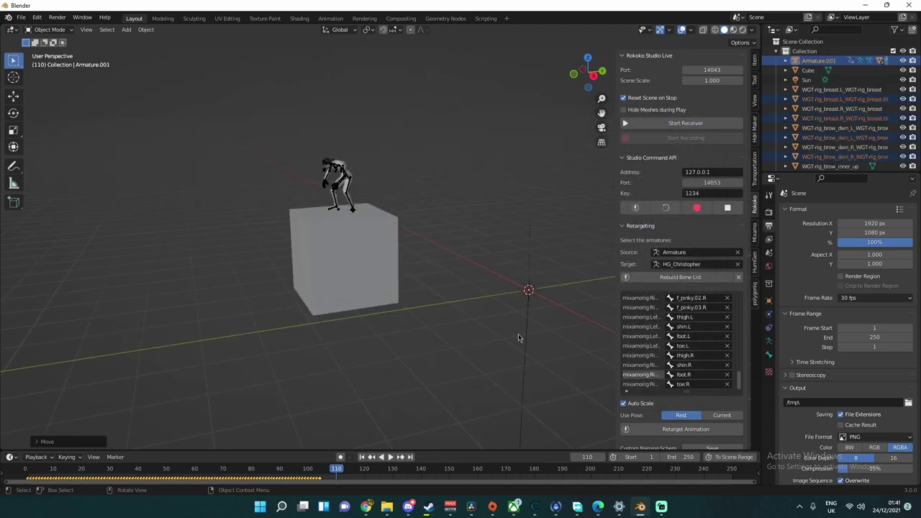
{"action": "key", "text": "KP_Decimal"}
{"action": "middle_click_drag", "start_coordinate": [359, 279], "coordinate": [380, 254], "text": "shift"}
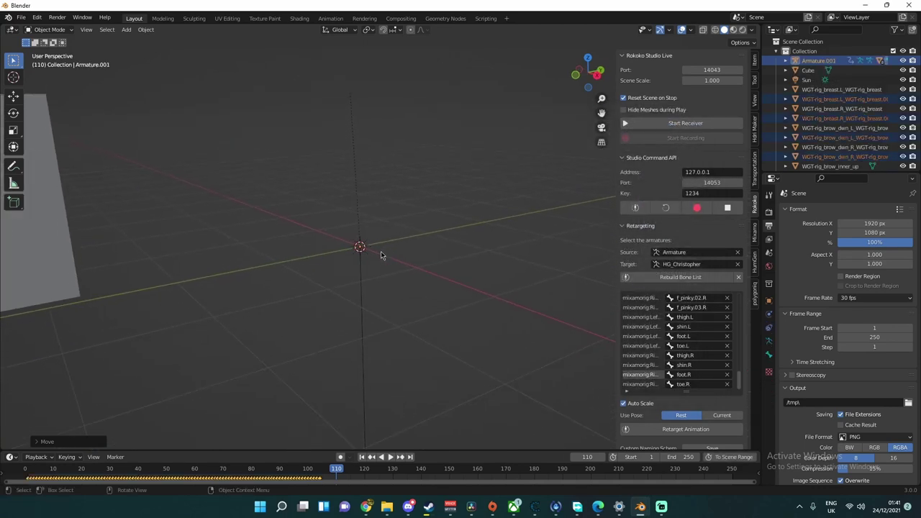
{"action": "scroll", "coordinate": [381, 251], "scroll_direction": "down", "scroll_amount": 5}
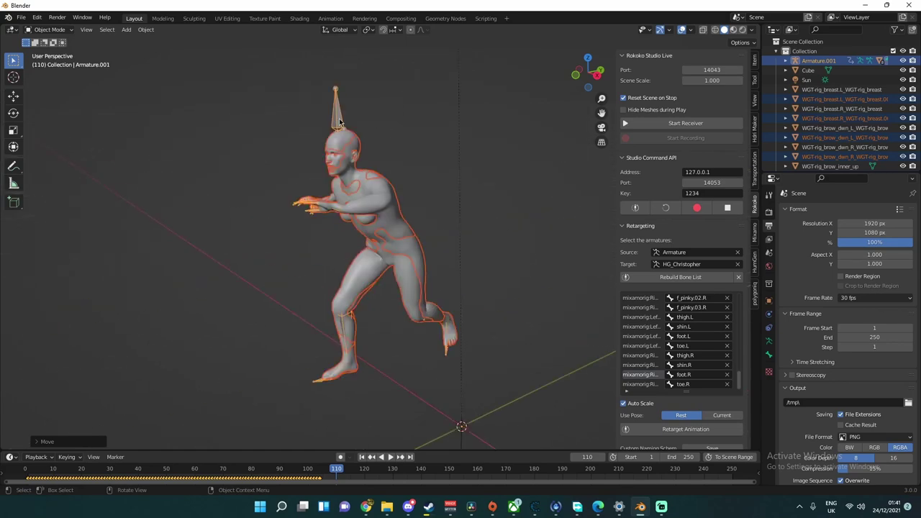
{"action": "key", "text": "KP_Decimal"}
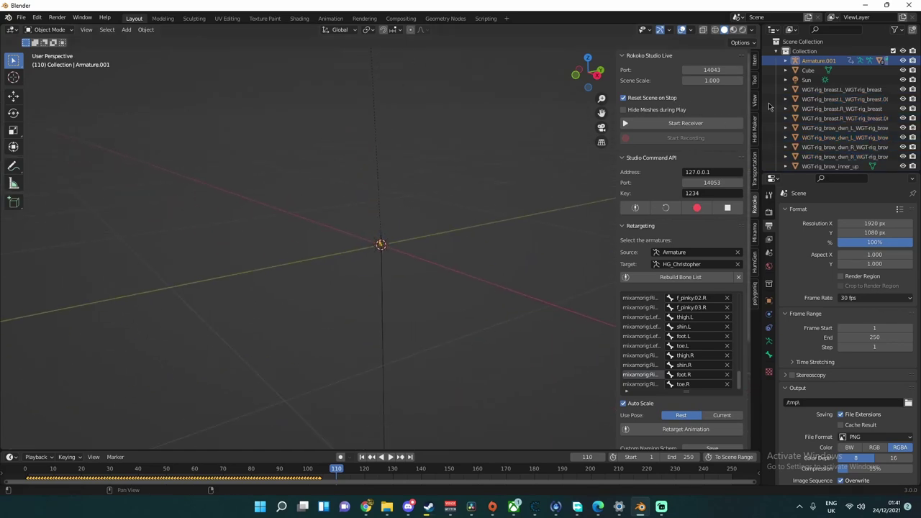
{"action": "left_click", "coordinate": [754, 69]}
{"action": "double_click", "coordinate": [690, 169]}
{"action": "type", "text": "1"}
{"action": "double_click", "coordinate": [689, 177]}
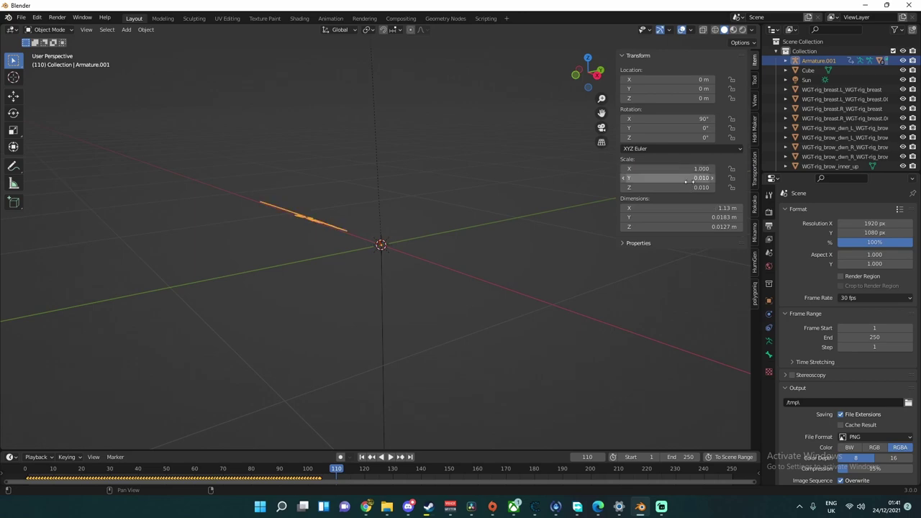
{"action": "type", "text": "1"}
{"action": "double_click", "coordinate": [688, 187]}
{"action": "type", "text": "1"}
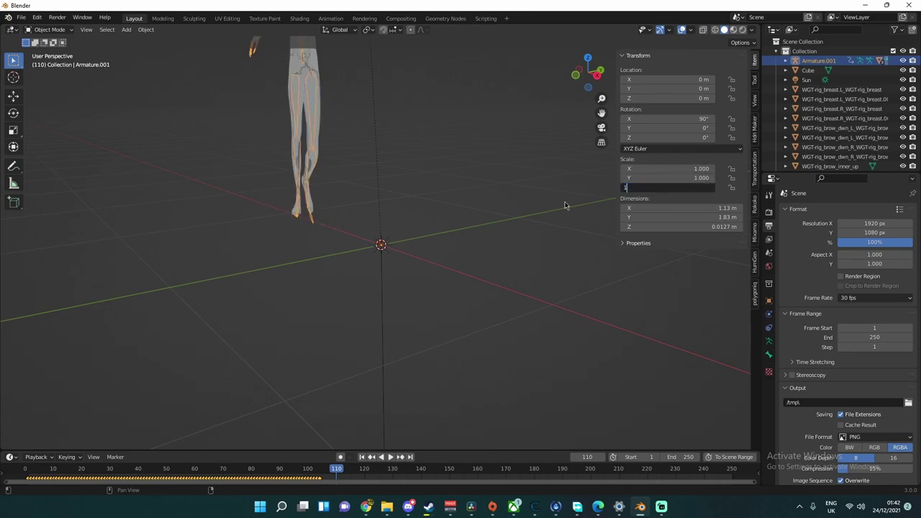
{"action": "key", "text": "Return"}
Retarget the Capoeira animation onto the HumGen human in Rokoko, using Armature.001 as source and a newly built bone list
{"action": "scroll", "coordinate": [463, 206], "scroll_direction": "down", "scroll_amount": 3}
{"action": "middle_click_drag", "start_coordinate": [463, 205], "coordinate": [515, 261]}
{"action": "left_click", "coordinate": [754, 205]}
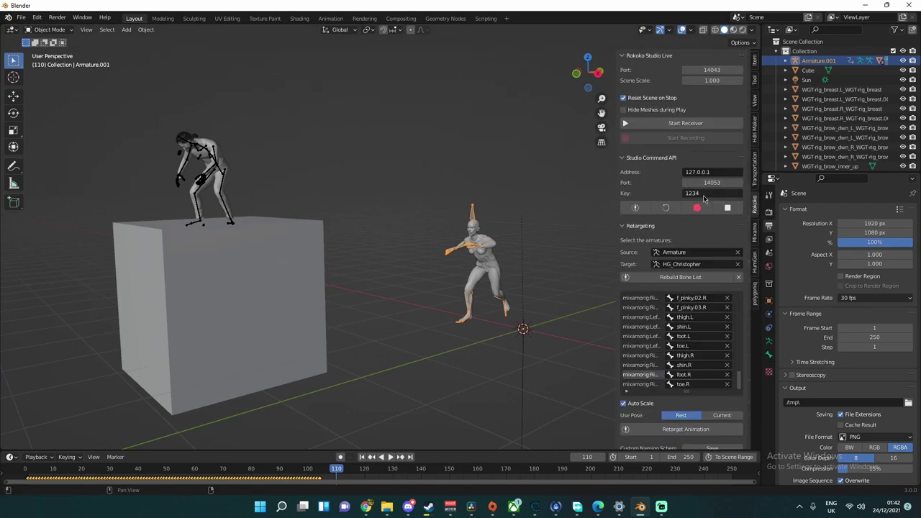
{"action": "left_click", "coordinate": [736, 254]}
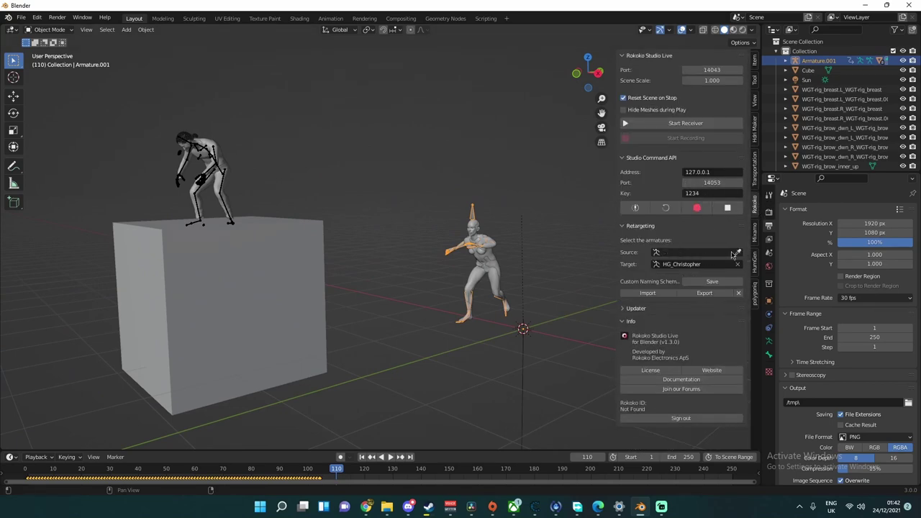
{"action": "left_click", "coordinate": [733, 253]}
{"action": "left_click", "coordinate": [475, 215]}
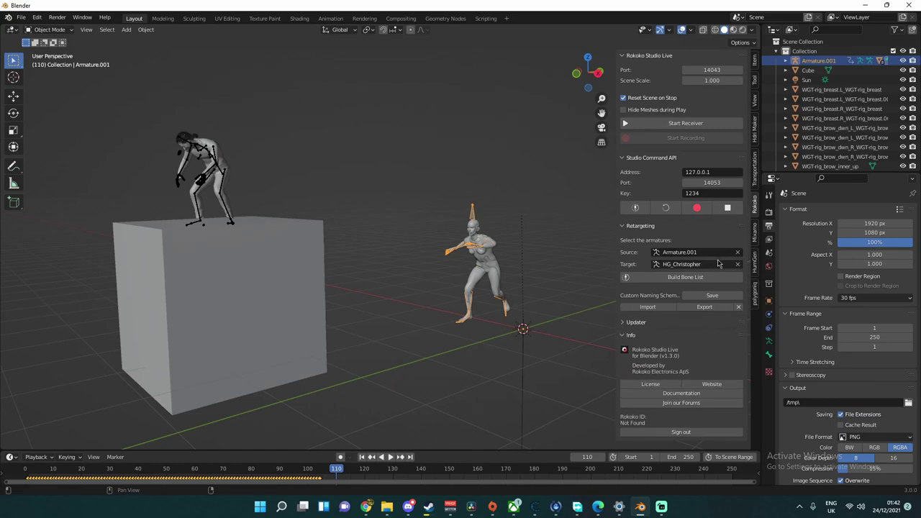
{"action": "left_click", "coordinate": [665, 276]}
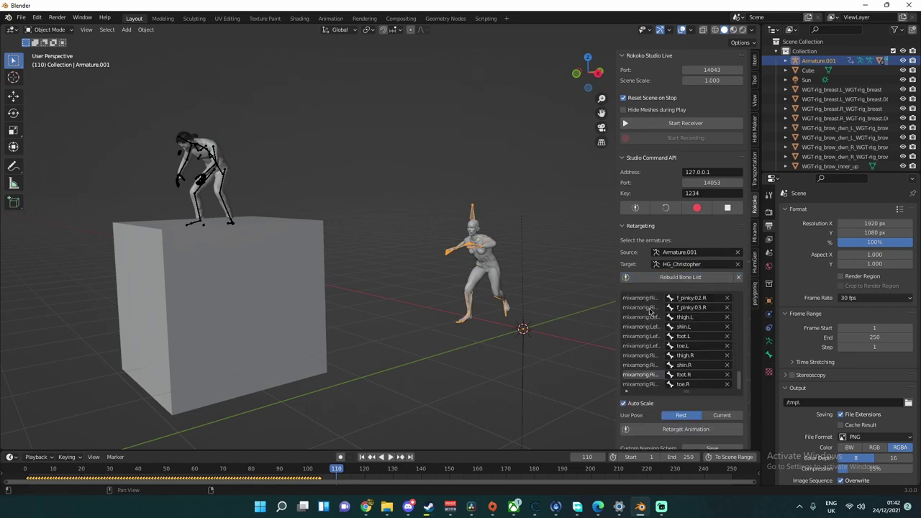
{"action": "left_click", "coordinate": [667, 432]}
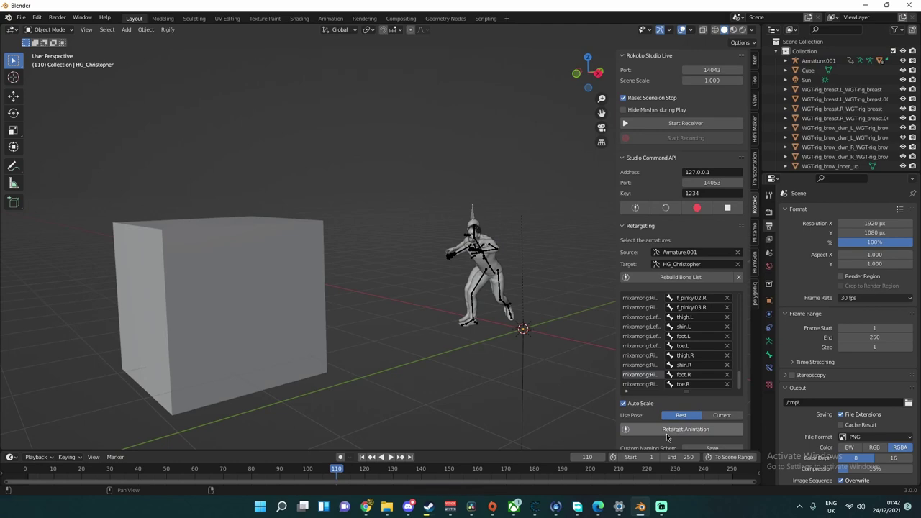
Play the retargeted Capoeira animation from the start of the timeline and stop at frame 8
{"action": "key", "text": "space"}
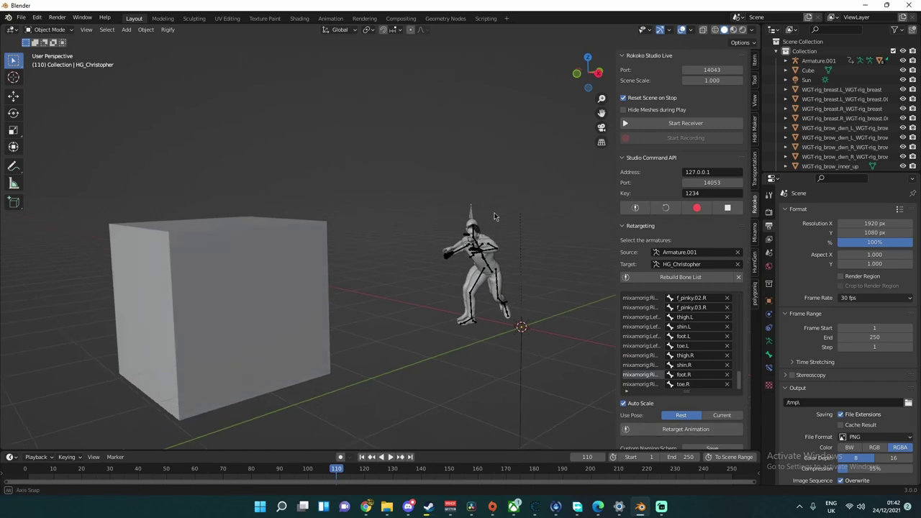
{"action": "middle_click_drag", "start_coordinate": [460, 238], "coordinate": [316, 201]}
{"action": "left_click", "coordinate": [29, 471]}
{"action": "left_click", "coordinate": [29, 471]}
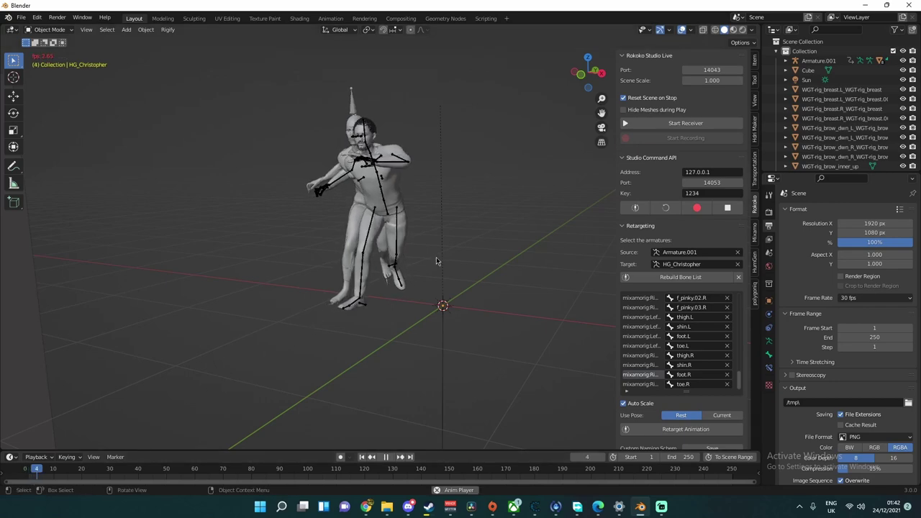
{"action": "key", "text": "space"}
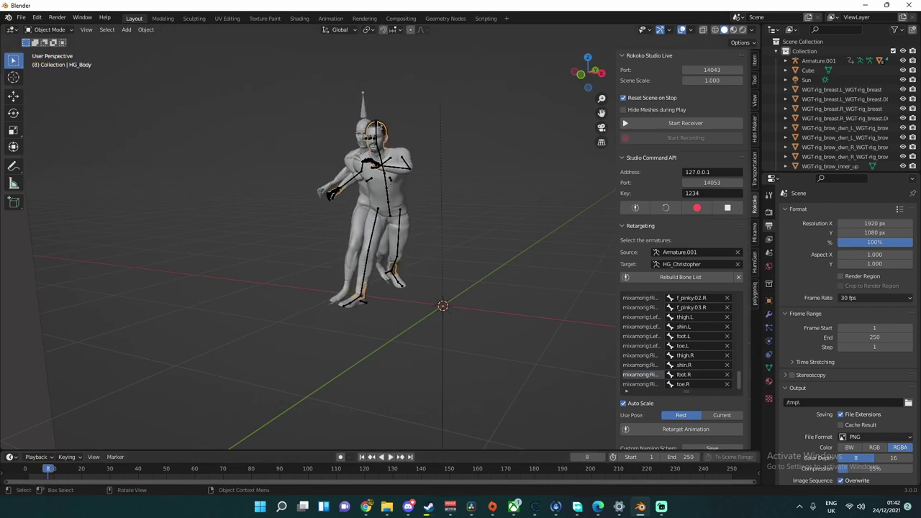
Move the human's rig along the X axis so it stands beside the imported Mixamo character
{"action": "left_click", "coordinate": [376, 126]}
{"action": "key", "text": "g"}
{"action": "key", "text": "x"}
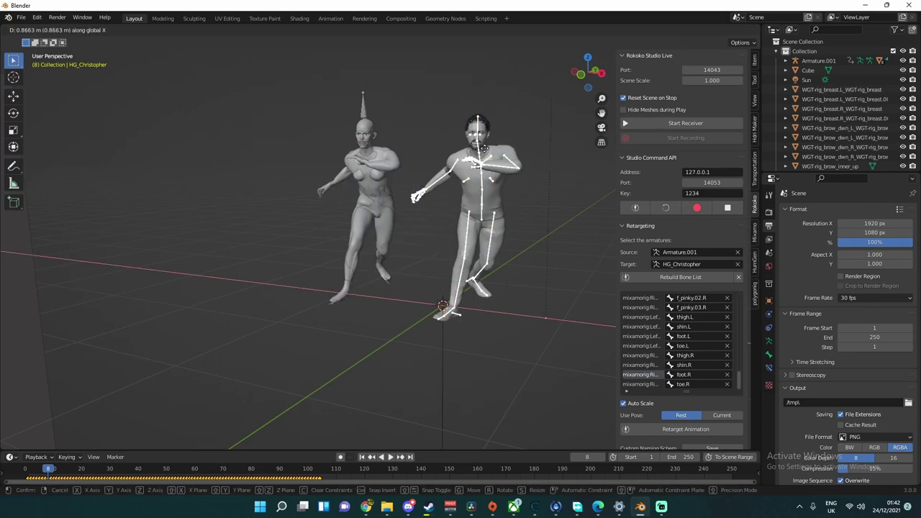
{"action": "left_click", "coordinate": [521, 140]}
{"action": "middle_click_drag", "start_coordinate": [522, 140], "coordinate": [433, 213]}
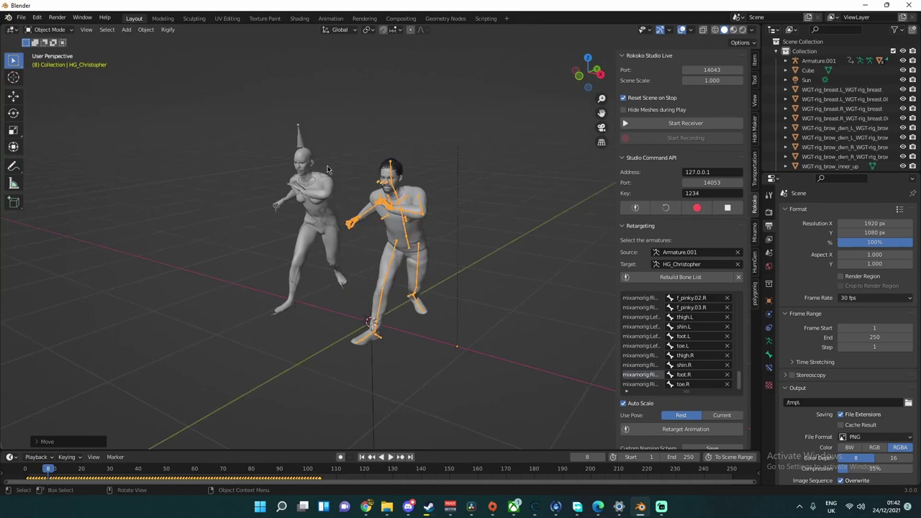
Select Armature.001 and play the animation, comparing both characters' movements from the side, above and front
{"action": "left_click", "coordinate": [300, 137]}
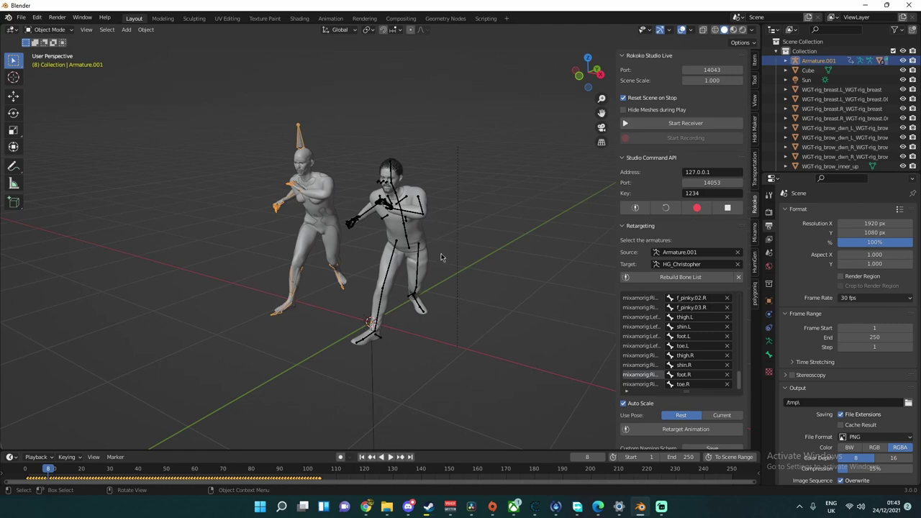
{"action": "middle_click_drag", "start_coordinate": [392, 232], "coordinate": [358, 236]}
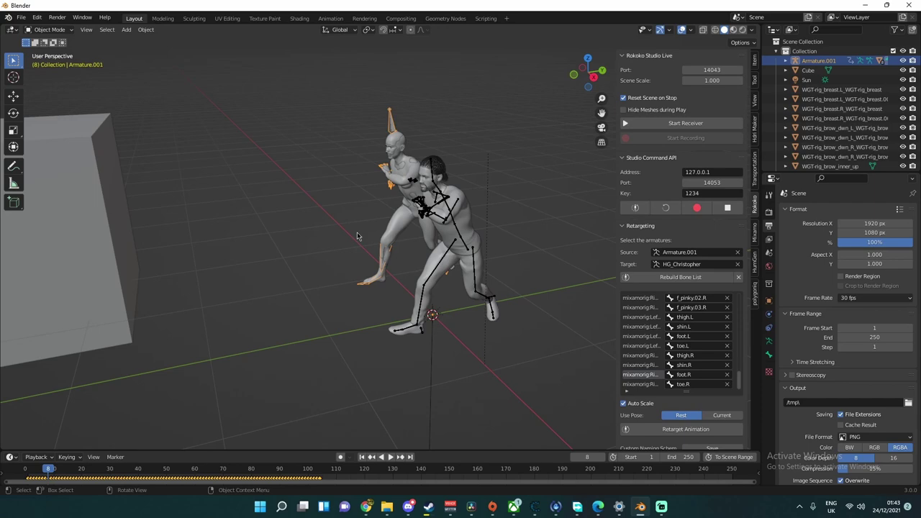
{"action": "middle_click_drag", "start_coordinate": [358, 236], "coordinate": [441, 300]}
{"action": "key", "text": "space"}
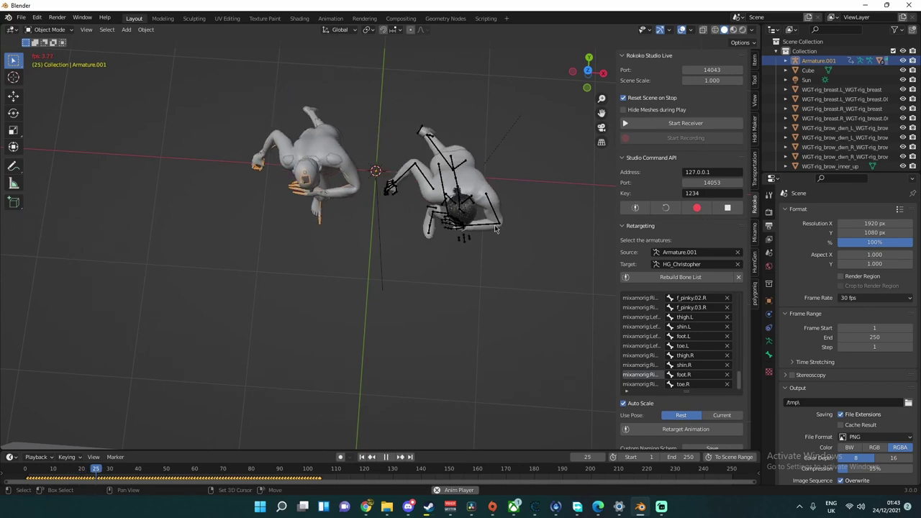
{"action": "middle_click_drag", "start_coordinate": [515, 230], "coordinate": [492, 228], "text": "shift"}
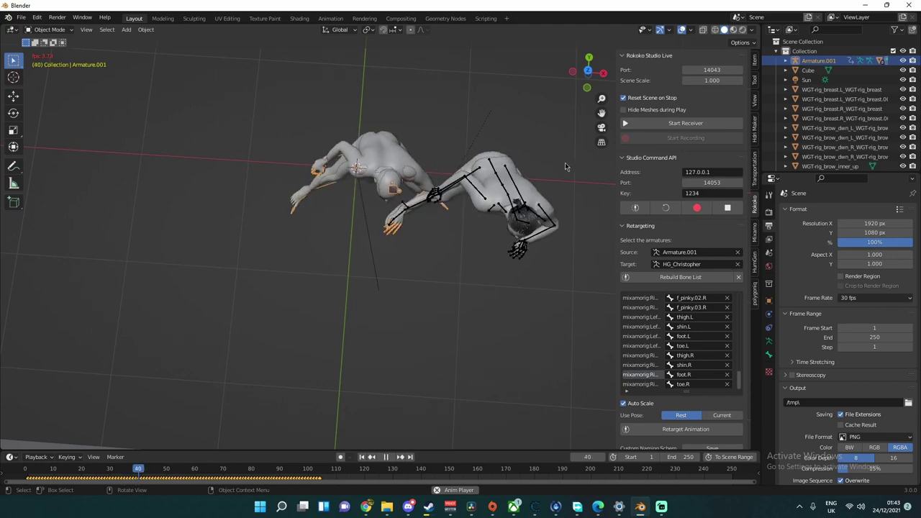
{"action": "middle_click_drag", "start_coordinate": [562, 131], "coordinate": [300, 109]}
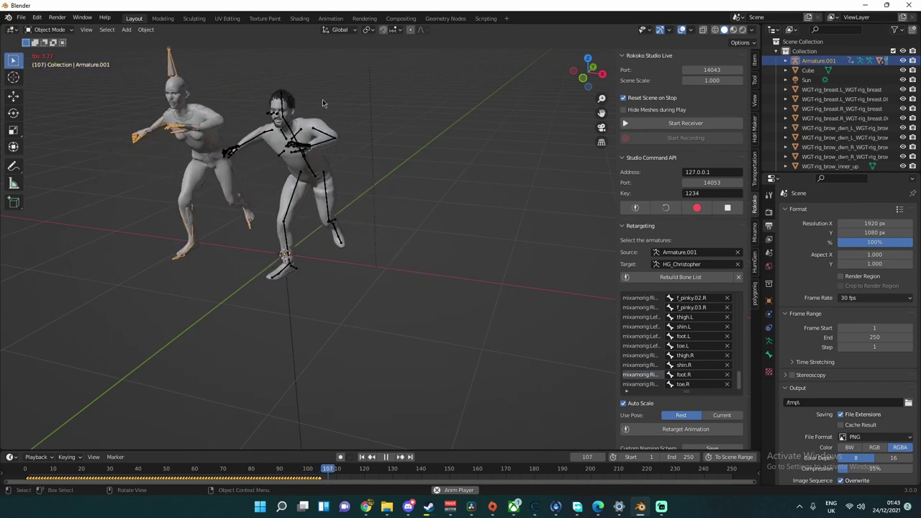
Replay the animation from the first frame and scrub to frame 75, comparing both characters' poses up to frame 97
{"action": "key", "text": "shift+Left"}
{"action": "key", "text": "space"}
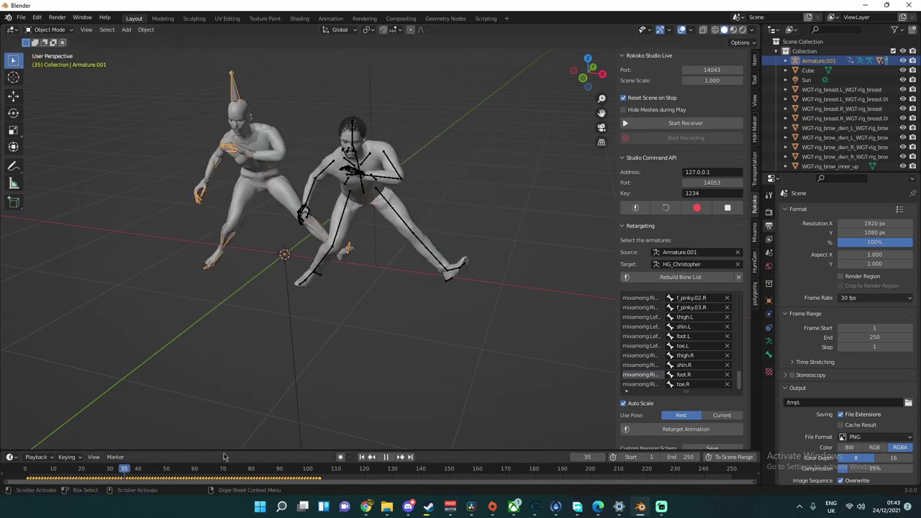
{"action": "left_click_drag", "start_coordinate": [225, 477], "coordinate": [237, 471]}
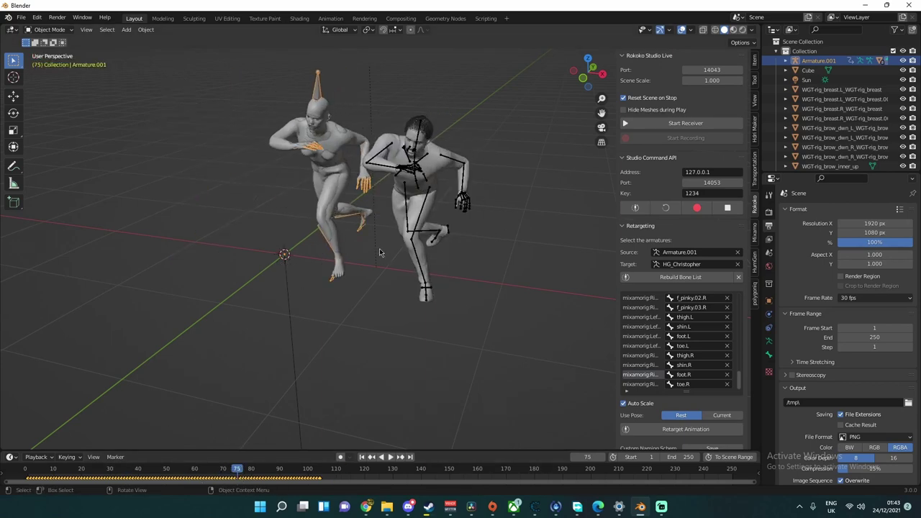
{"action": "middle_click_drag", "start_coordinate": [380, 252], "coordinate": [15, 236]}
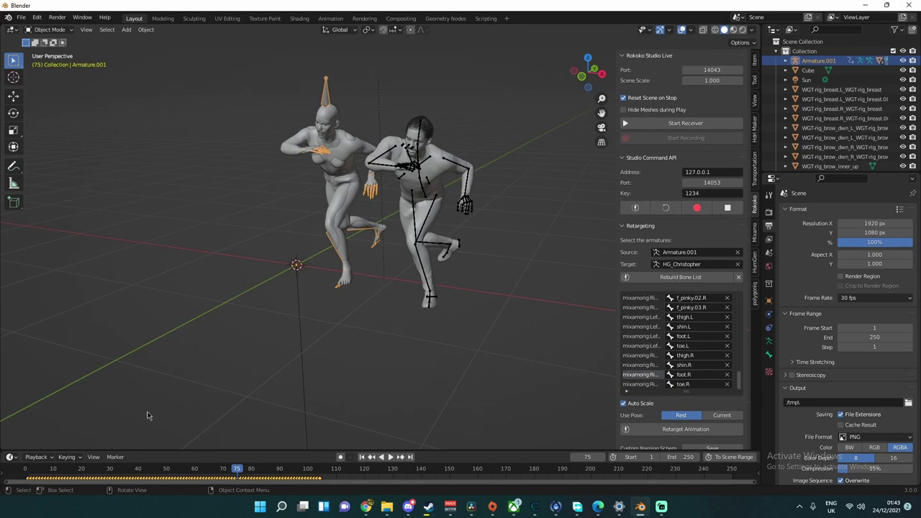
{"action": "key", "text": "space"}
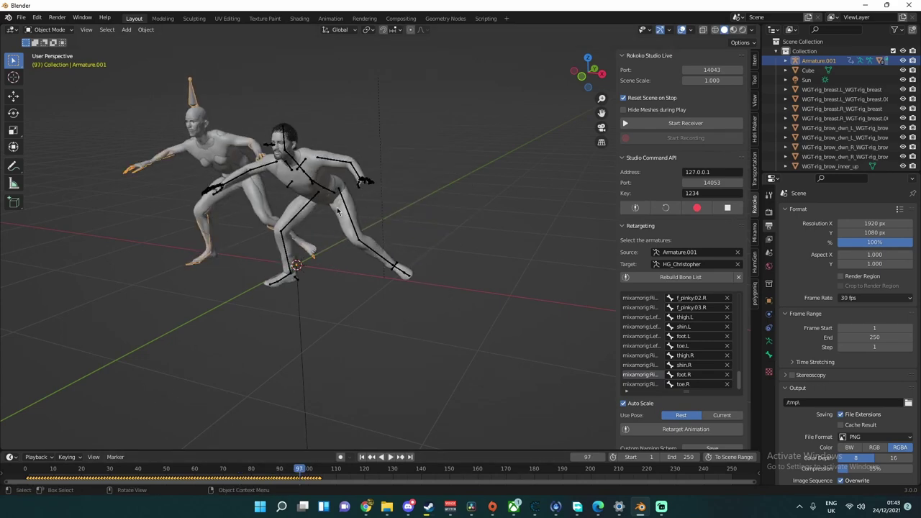
Select the human's rig and examine its retargeted pose up close from the front
{"action": "left_click", "coordinate": [339, 161]}
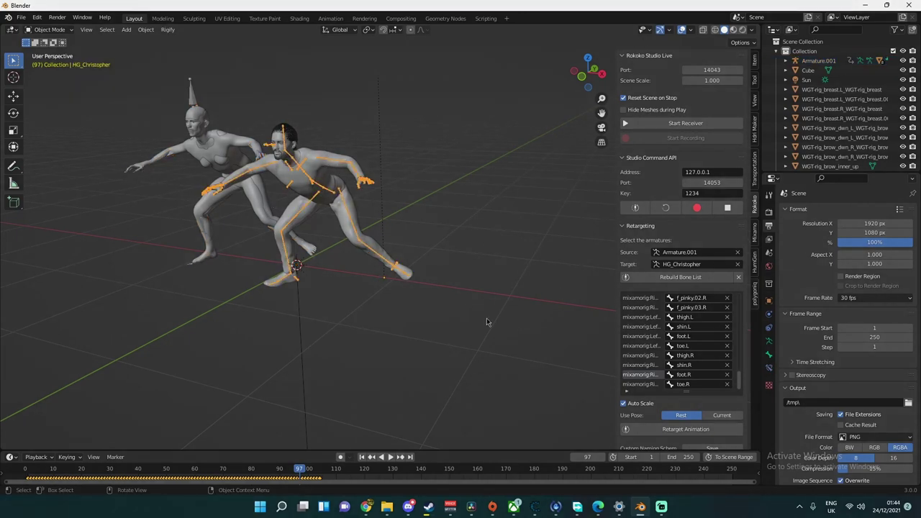
{"action": "scroll", "coordinate": [487, 288], "scroll_direction": "down", "scroll_amount": 3}
{"action": "scroll", "coordinate": [468, 287], "scroll_direction": "up", "scroll_amount": 8}
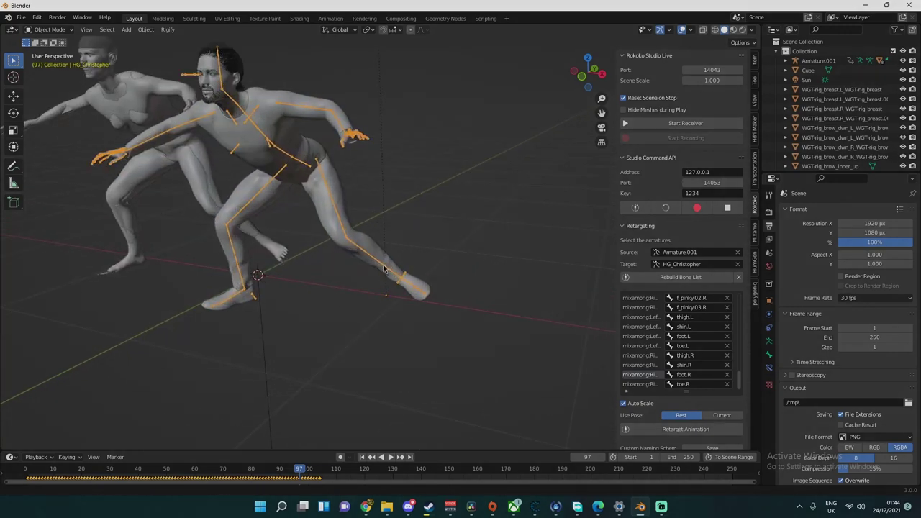
{"action": "middle_click_drag", "start_coordinate": [455, 283], "coordinate": [345, 200]}
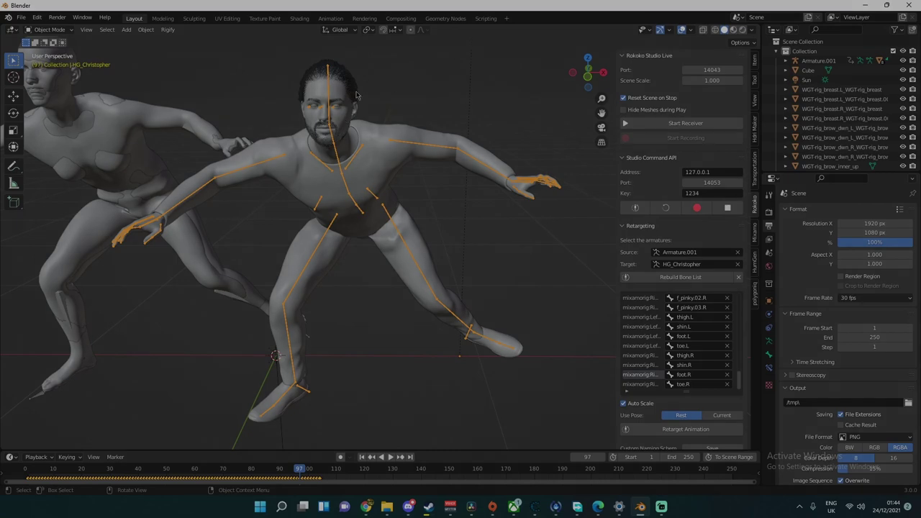
Delete the imported Mixamo character together with its armature and play the animation on the remaining human
{"action": "left_click", "coordinate": [436, 89]}
{"action": "middle_click_drag", "start_coordinate": [436, 89], "coordinate": [272, 207]}
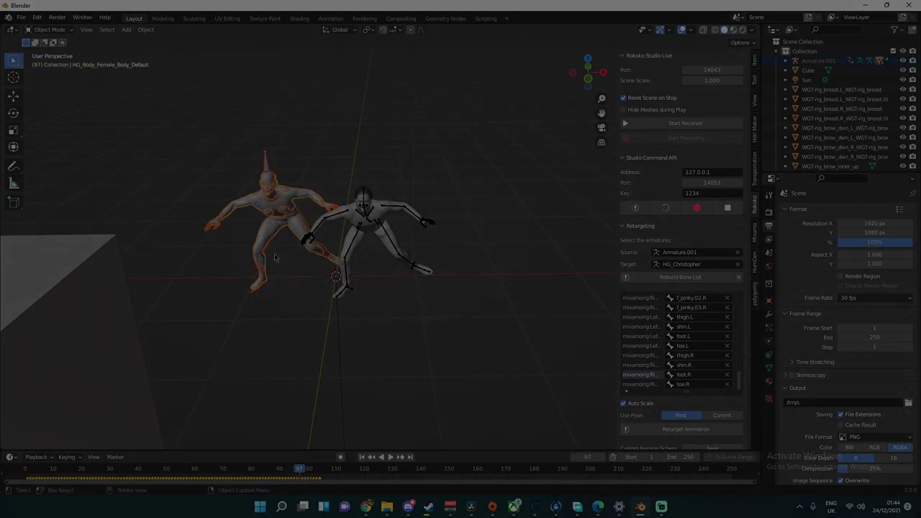
{"action": "key", "text": "Delete"}
{"action": "key", "text": "space"}
{"action": "middle_click_drag", "start_coordinate": [276, 258], "coordinate": [338, 271]}
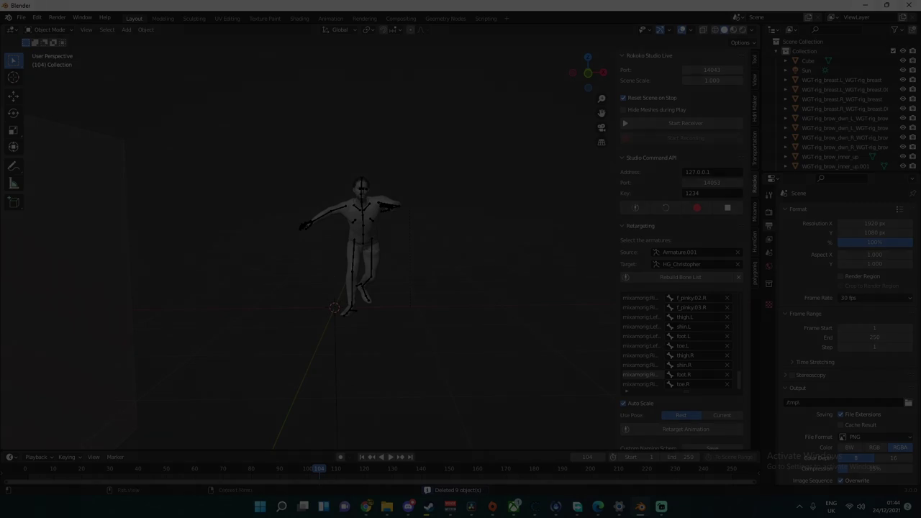